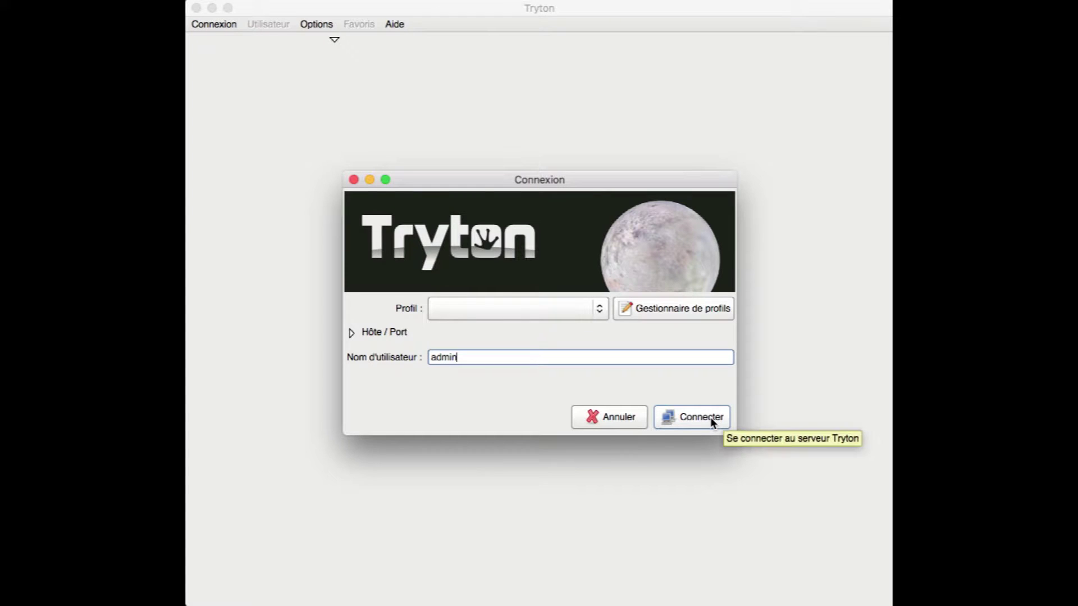
Connect to the server and log in as Administrator by entering the account password
click(711, 419)
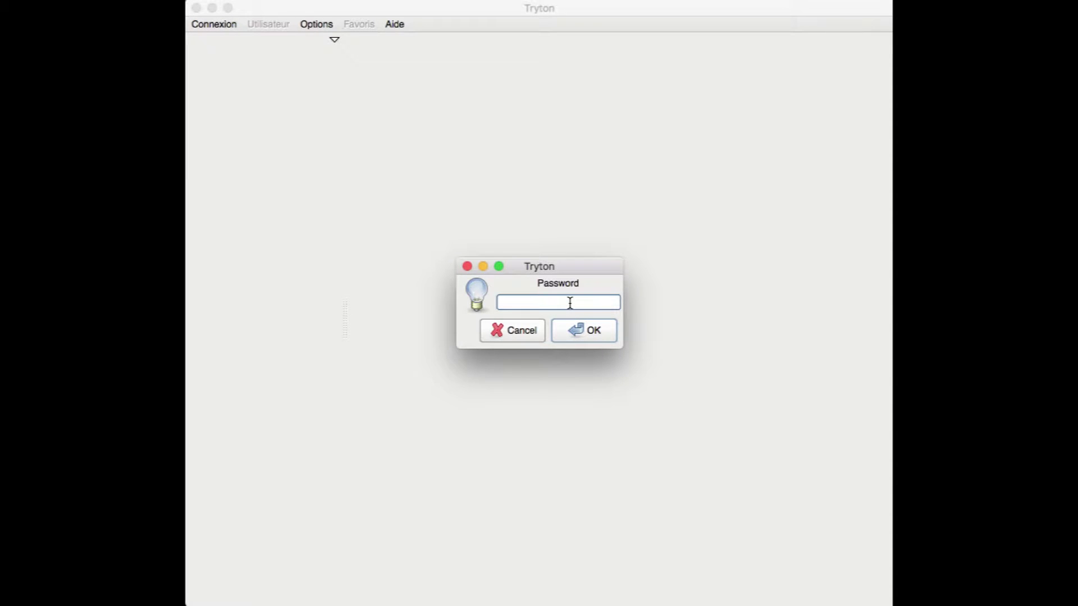
text(admin)
click(565, 332)
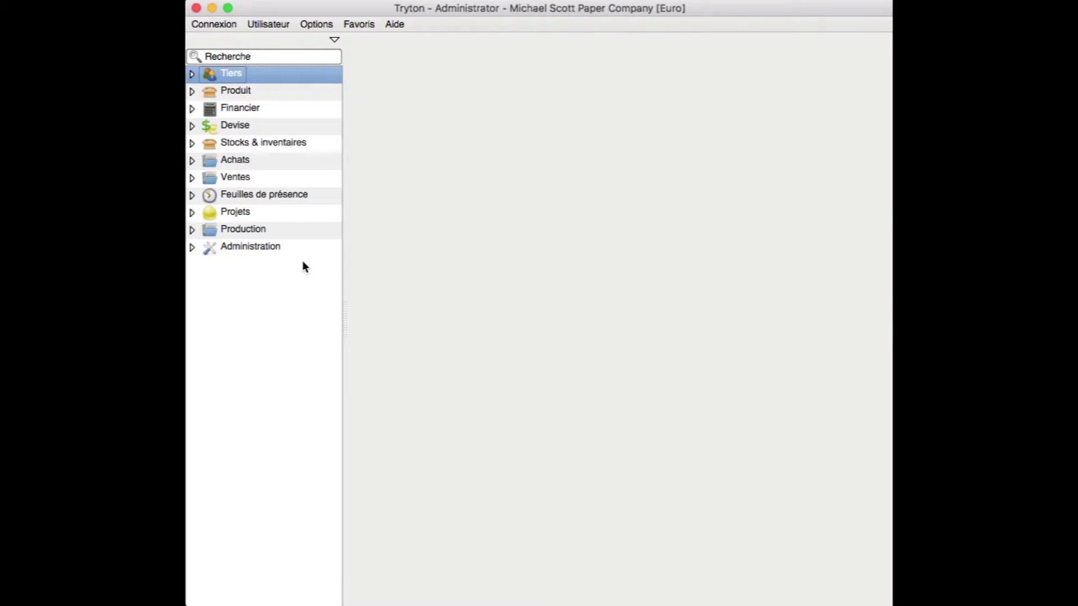
Expand Tiers in the menu tree and open the Tiers party list of 22 records
click(192, 74)
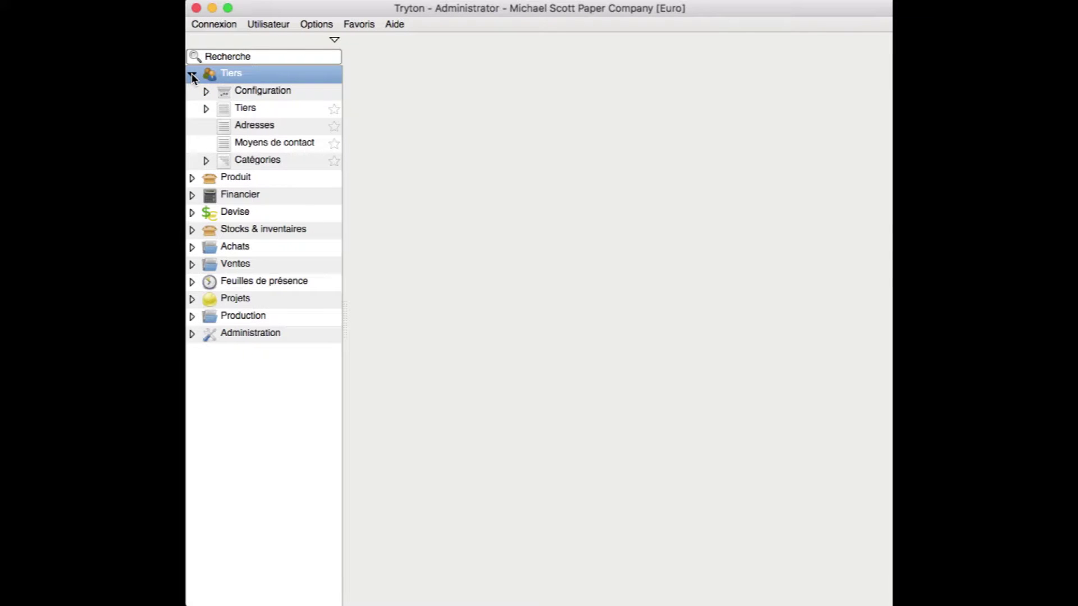
click(245, 110)
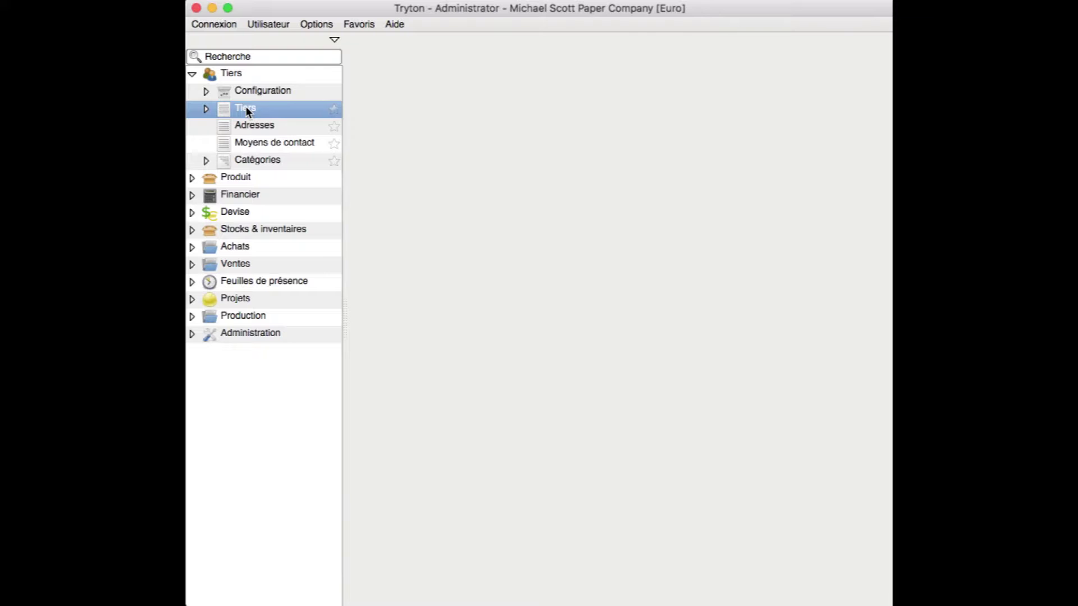
double_click(246, 112)
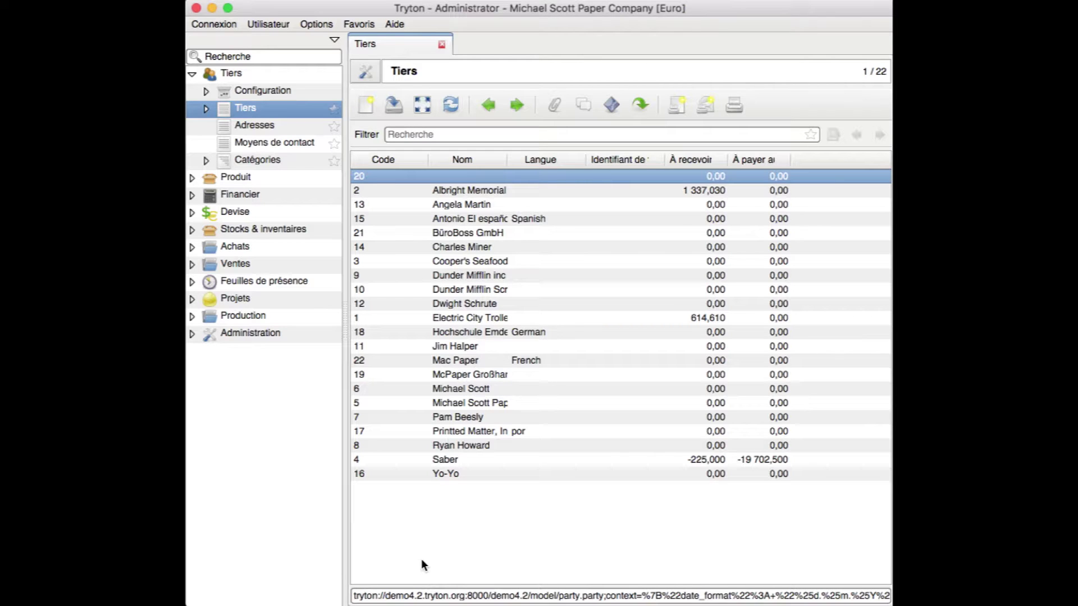
click(506, 134)
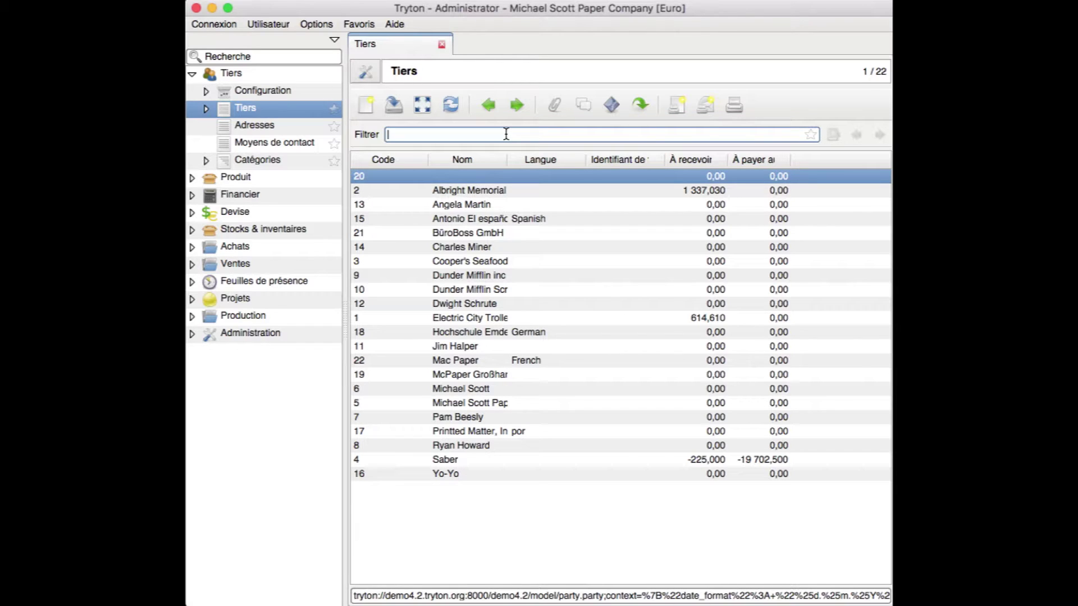
text(meditec)
key(Return)
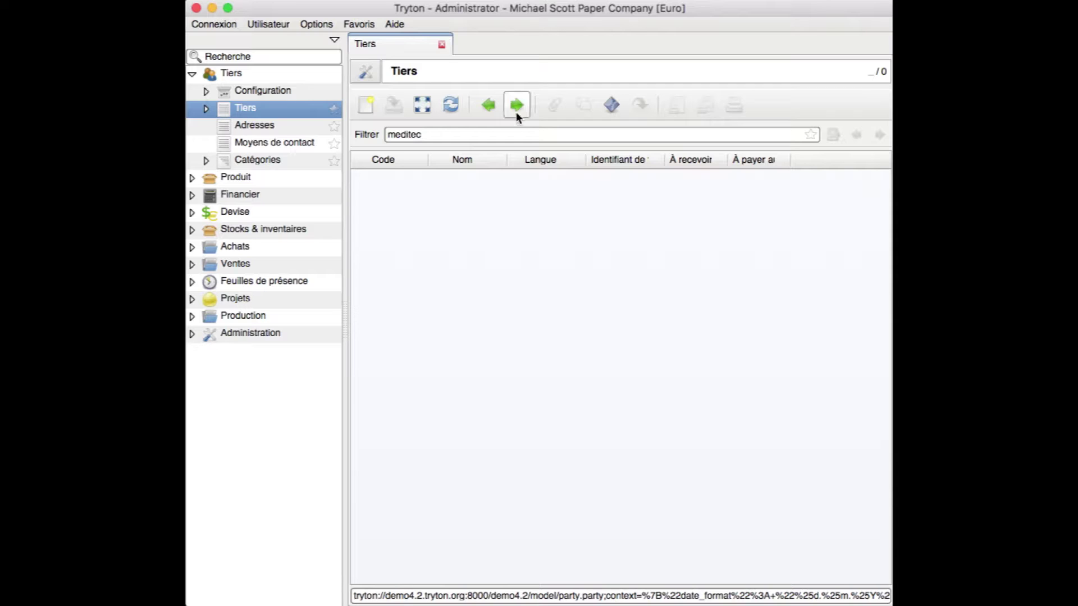
click(497, 133)
key(BackSpace)
key(BackSpace)
key(BackSpace)
key(BackSpace)
key(BackSpace)
key(BackSpace)
key(BackSpace)
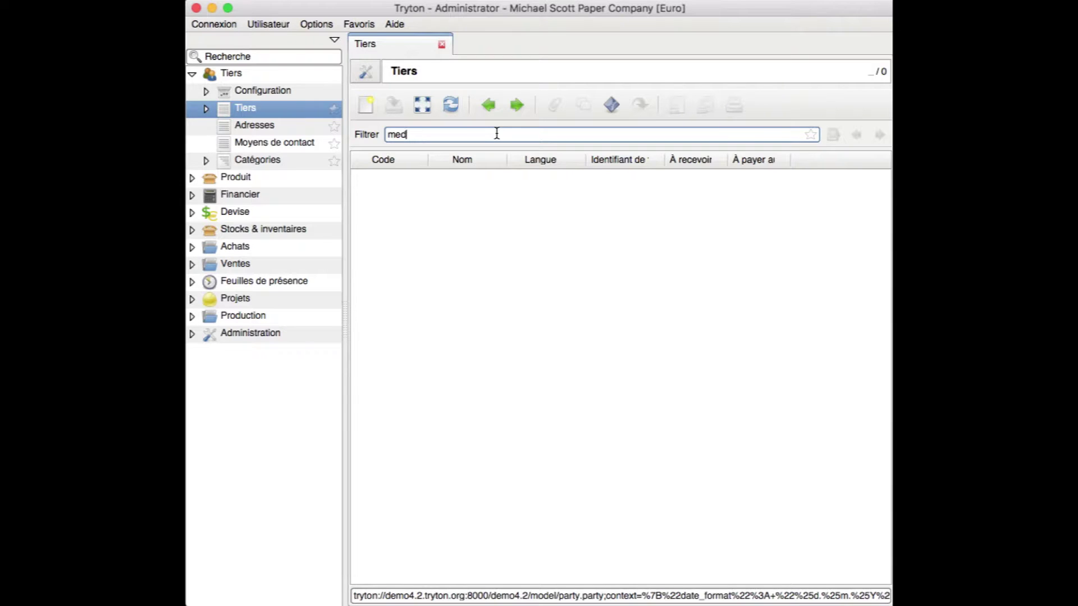
key(Return)
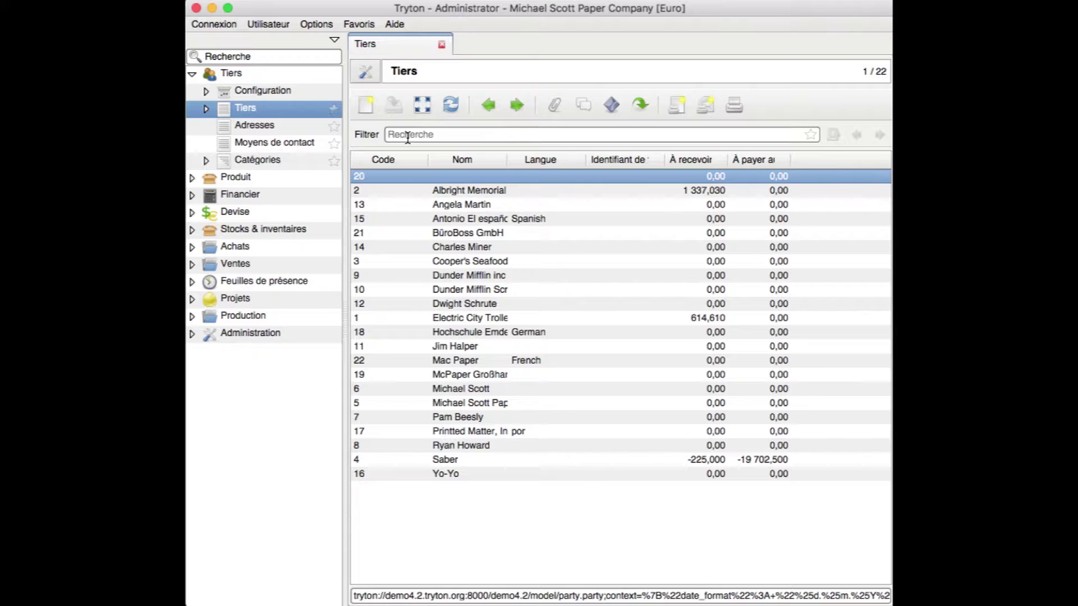
click(366, 106)
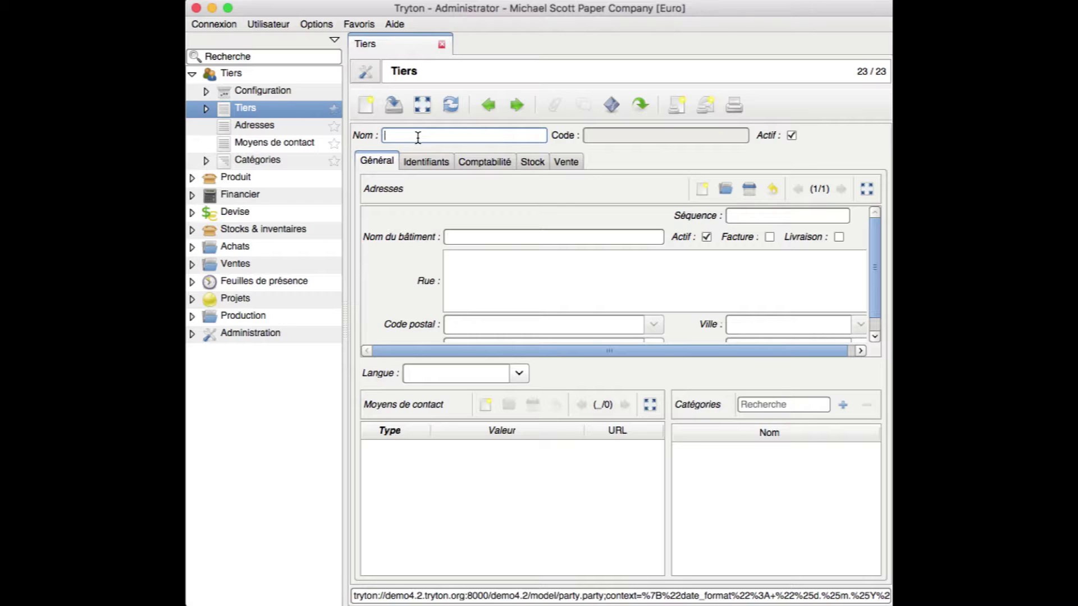
text(MEDICT)
key(BackSpace)
key(BackSpace)
text(TECH)
click(468, 265)
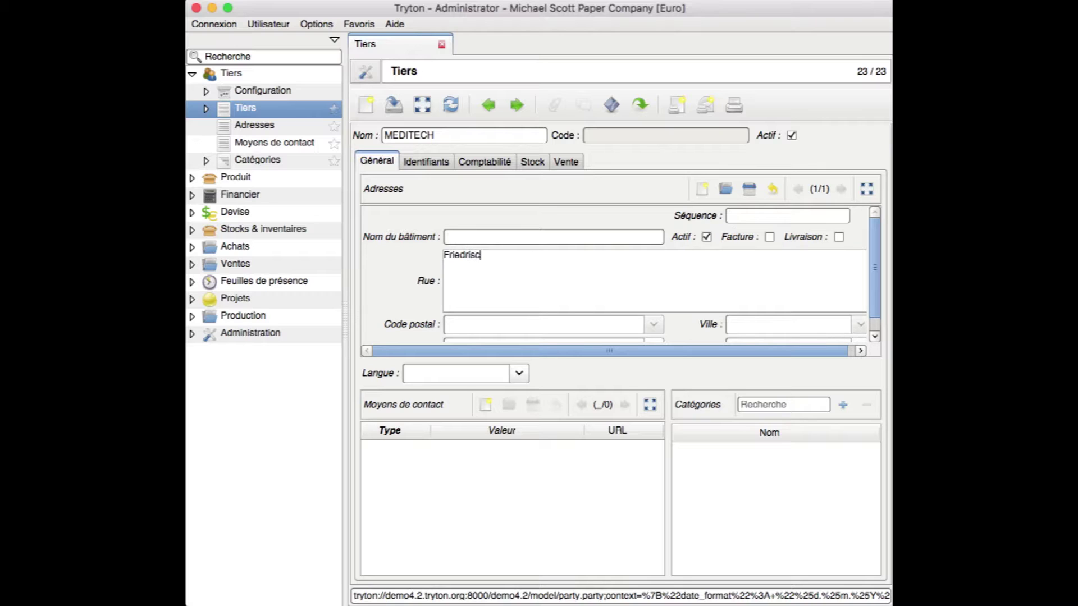
Enter postal code 10500, correcting the mistyped digits
click(482, 325)
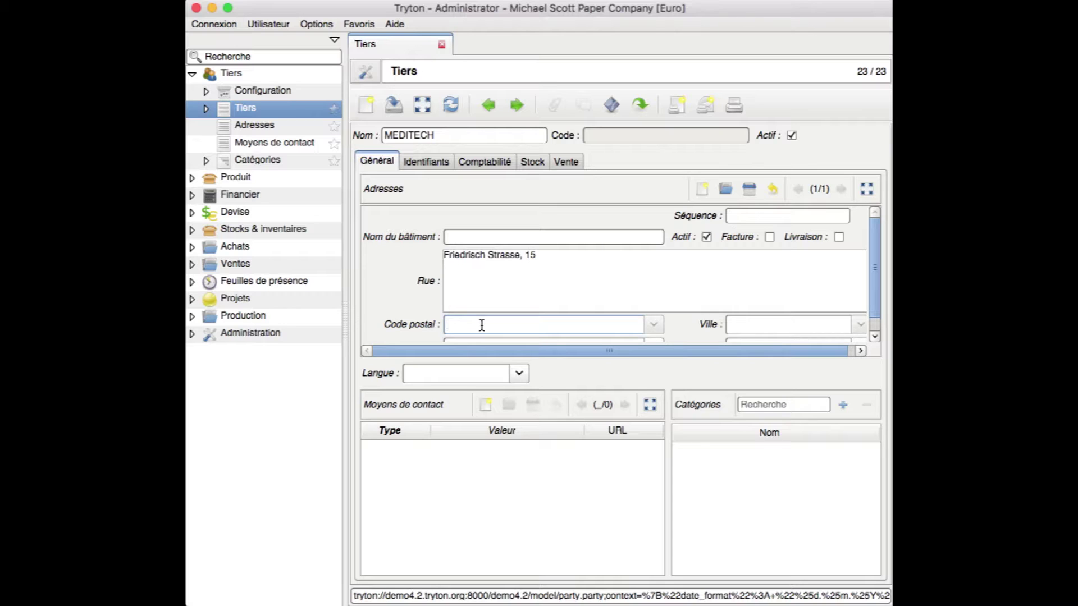
text(10500)
click(750, 324)
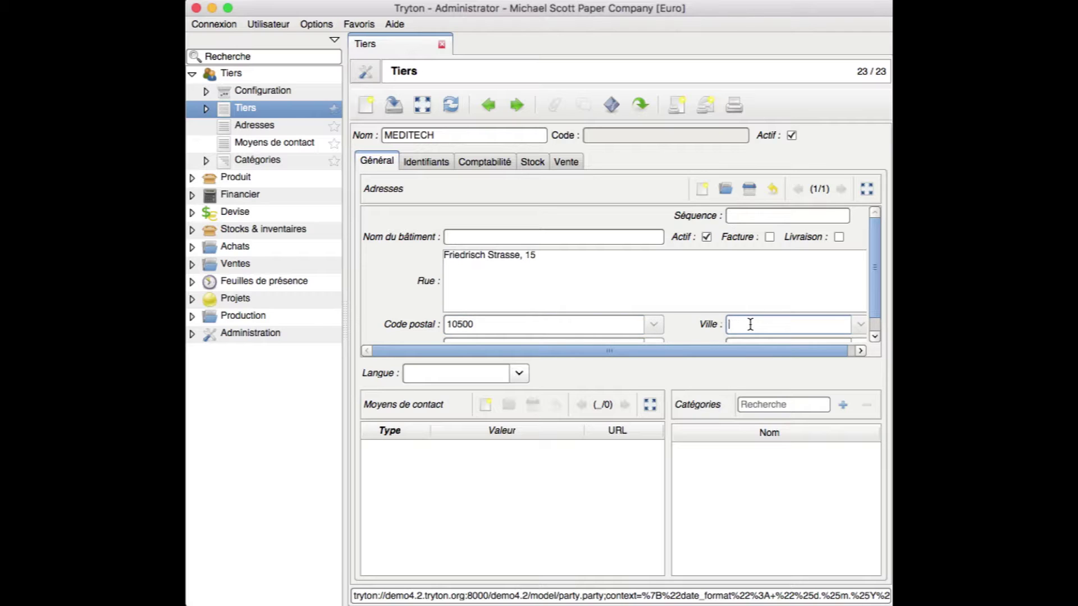
drag(871, 288, 875, 315)
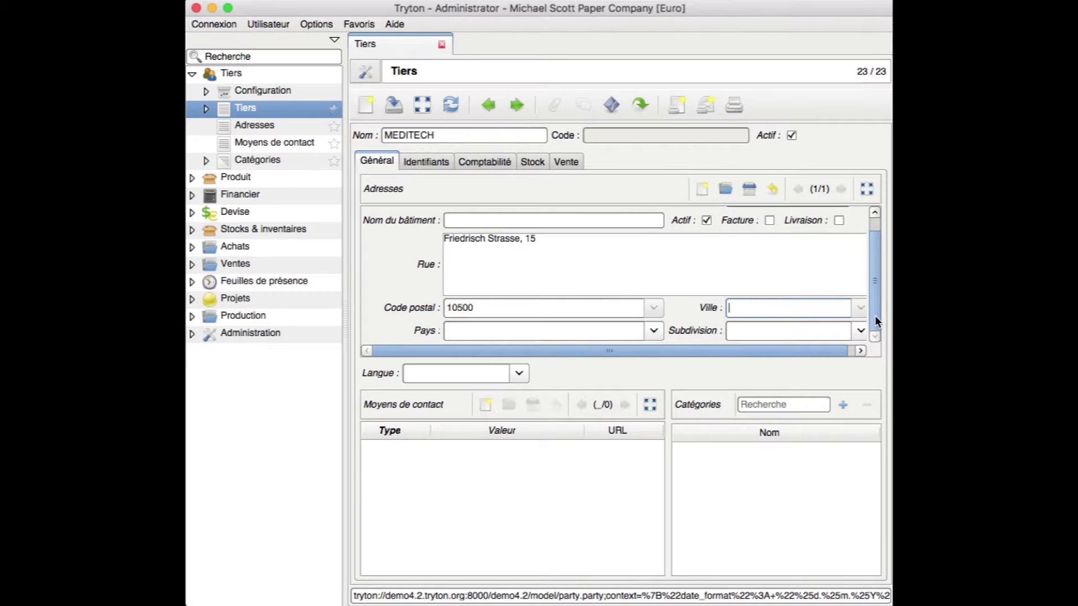
Choose Allemagne as the country and enter Berlin as the city
click(619, 330)
text(all)
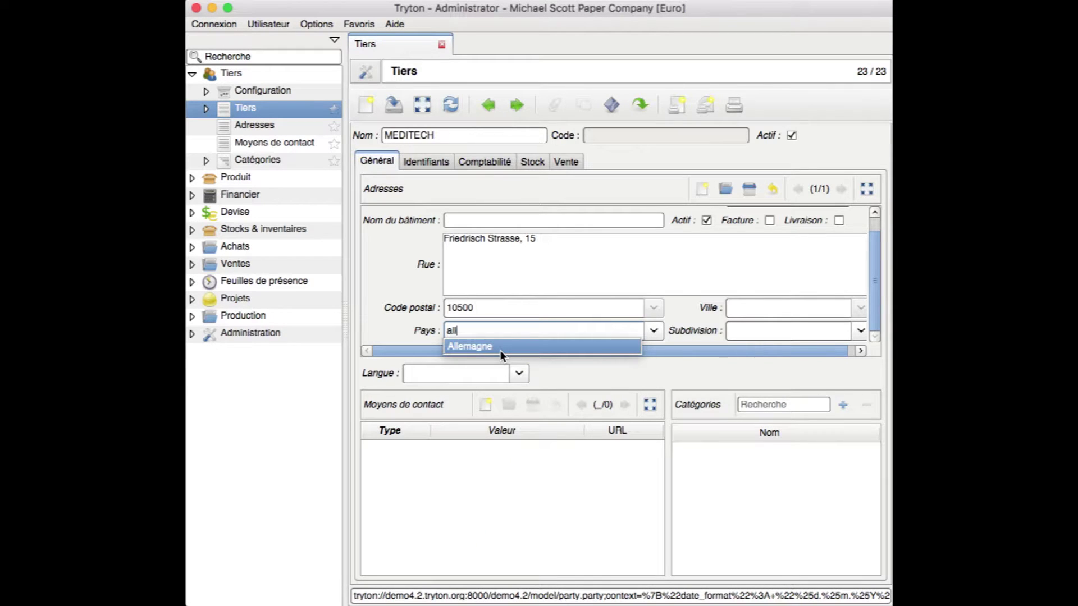
click(501, 348)
click(746, 308)
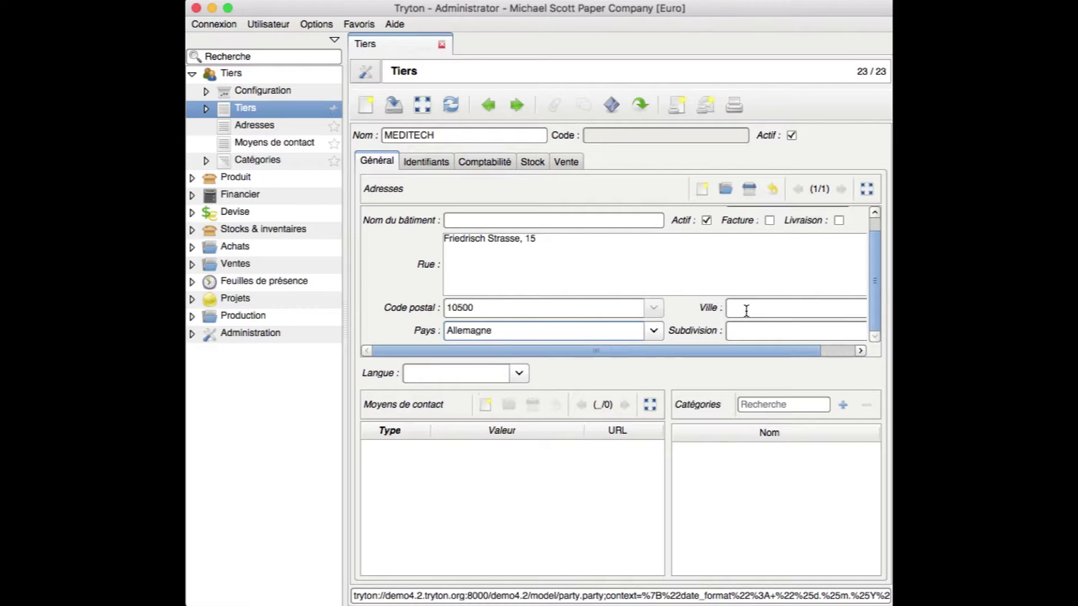
text(Berlin)
Pick Berlin as the address subdivision
click(783, 326)
text(ber)
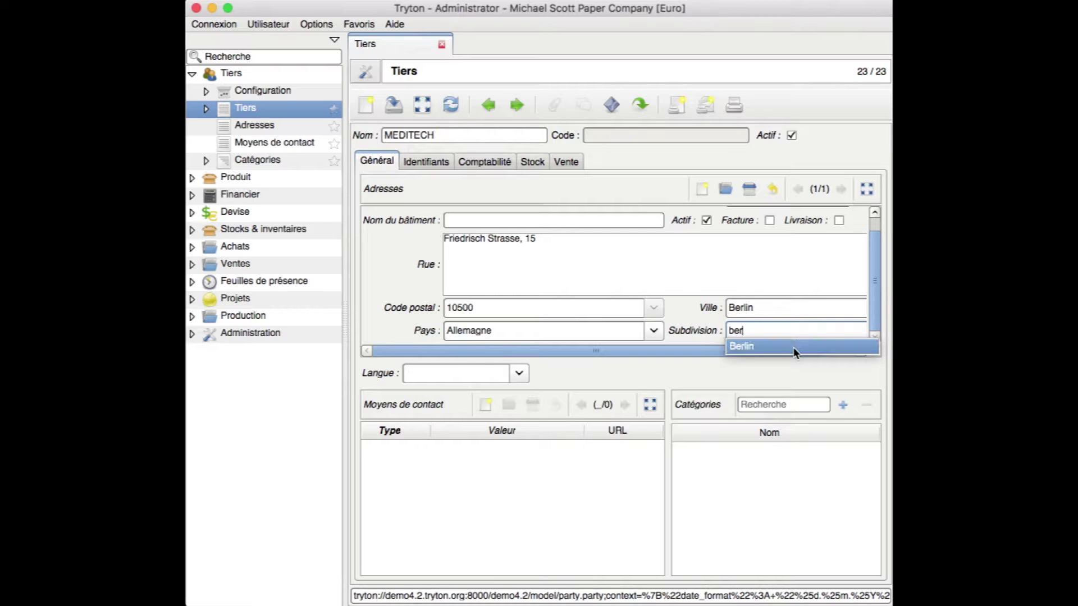
click(793, 346)
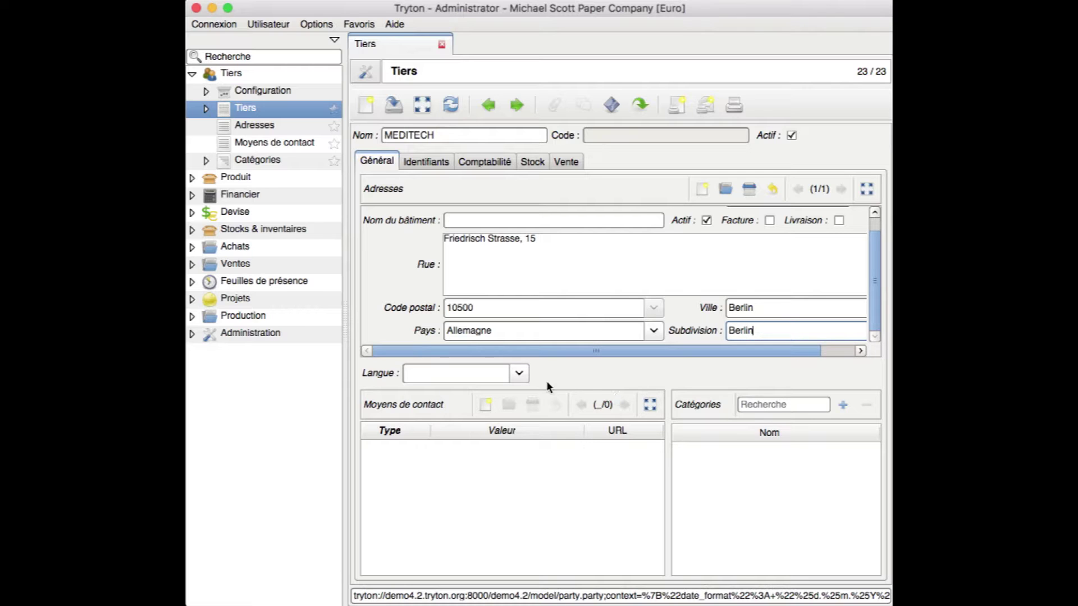
click(519, 373)
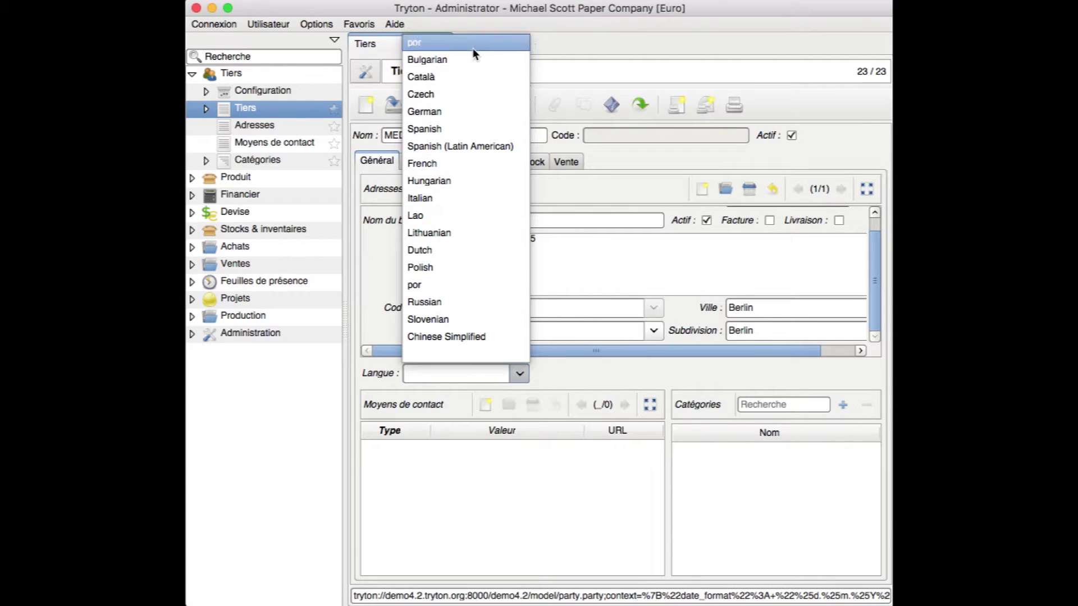
Change MEDITECH's Langue from english to French
click(433, 372)
text(en)
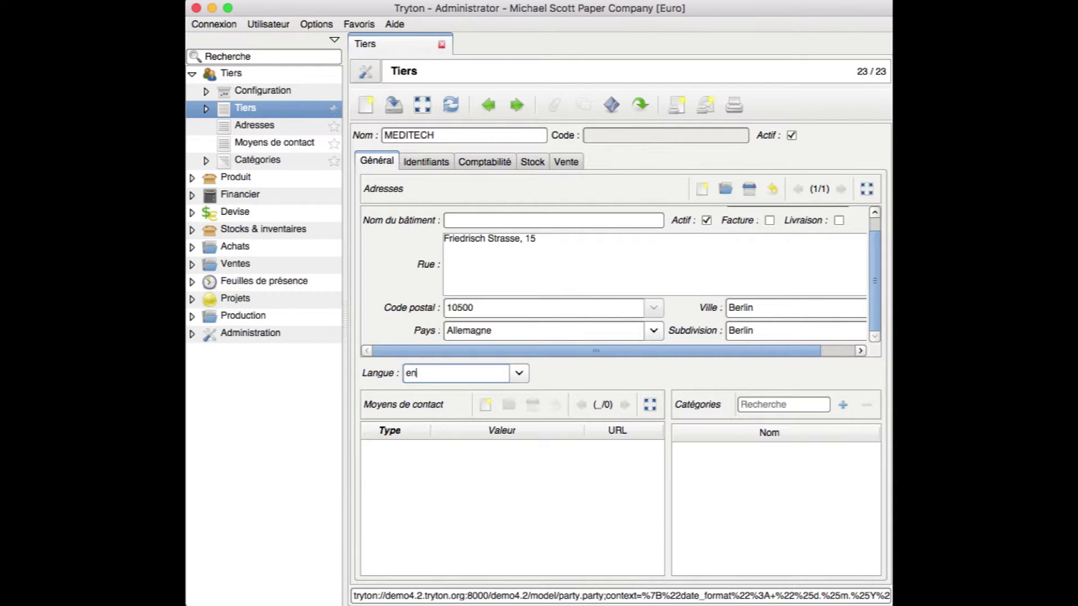
text(glish)
click(519, 374)
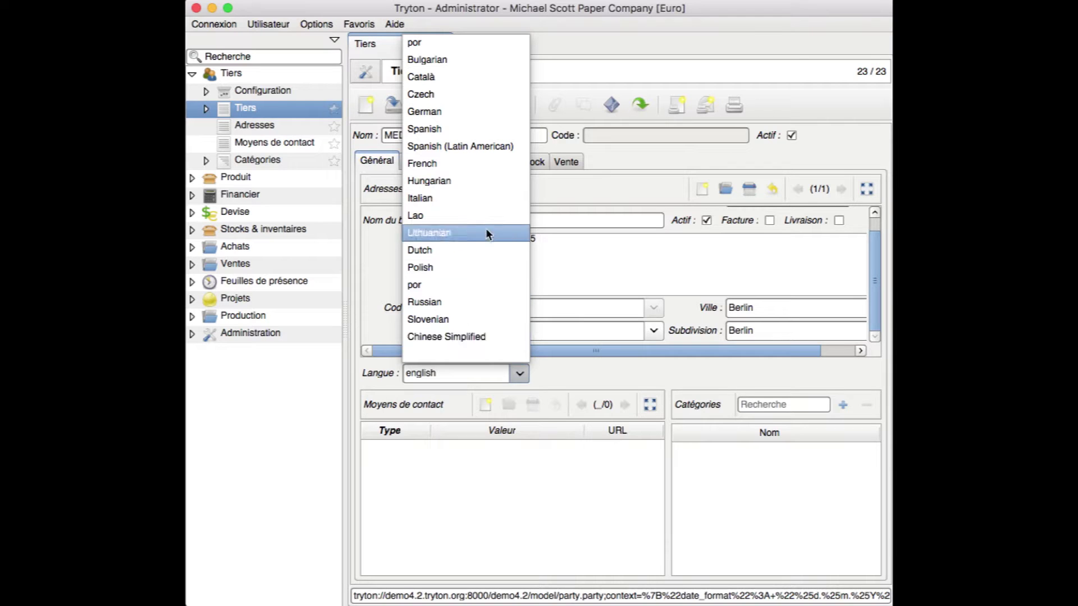
click(484, 170)
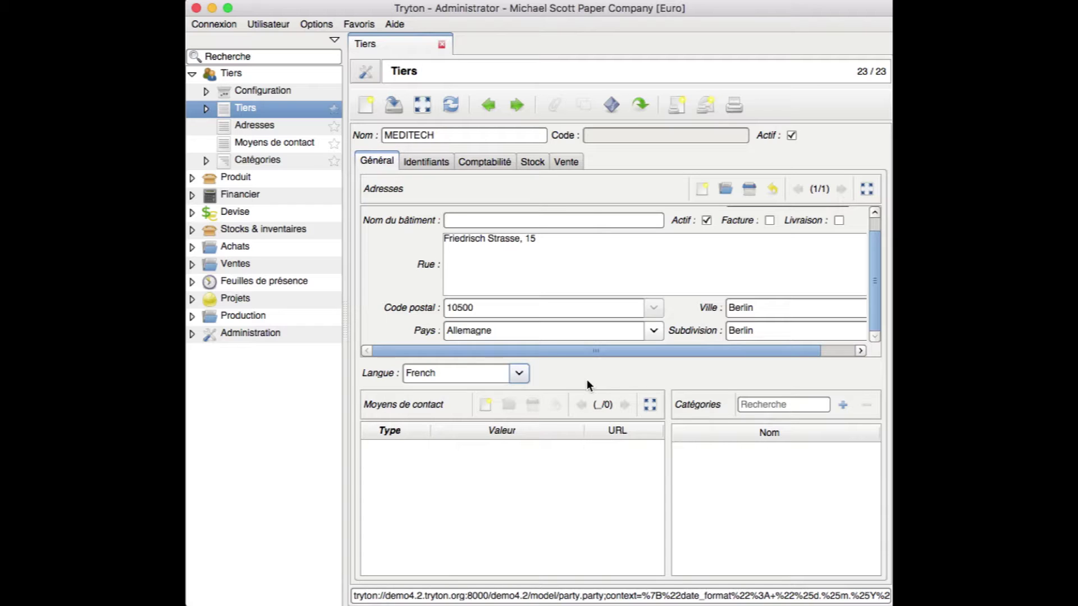
Add a Téléphone contact method holding the company's phone number
click(485, 403)
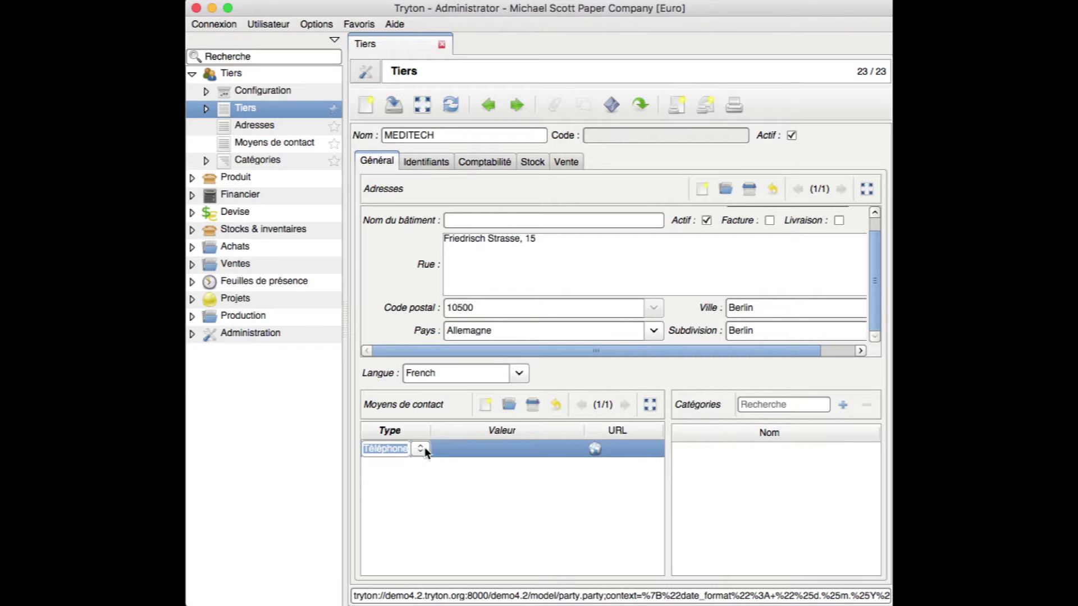
click(464, 451)
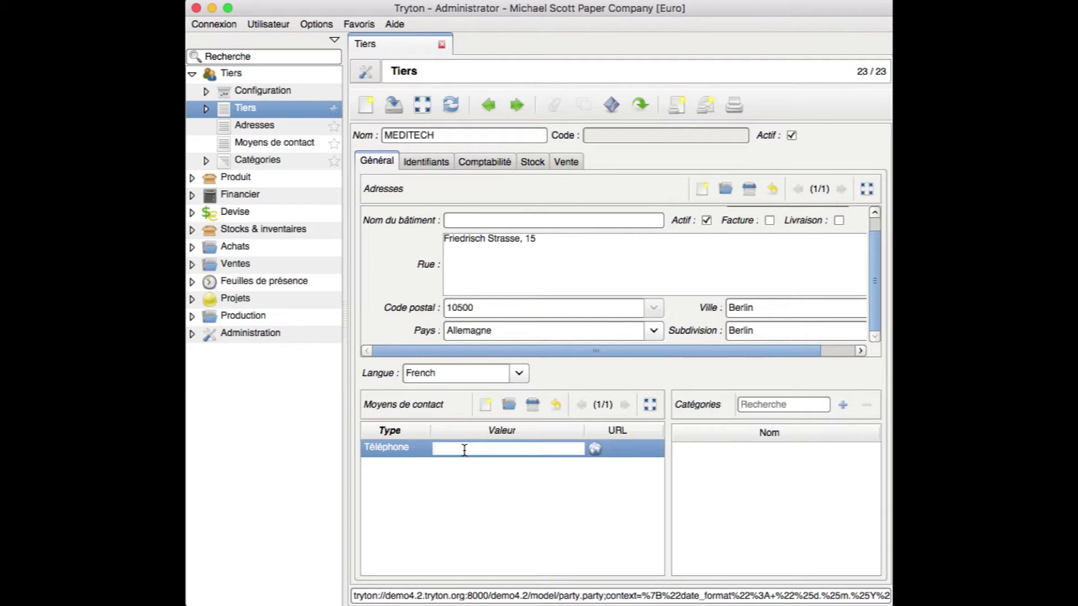
click(398, 454)
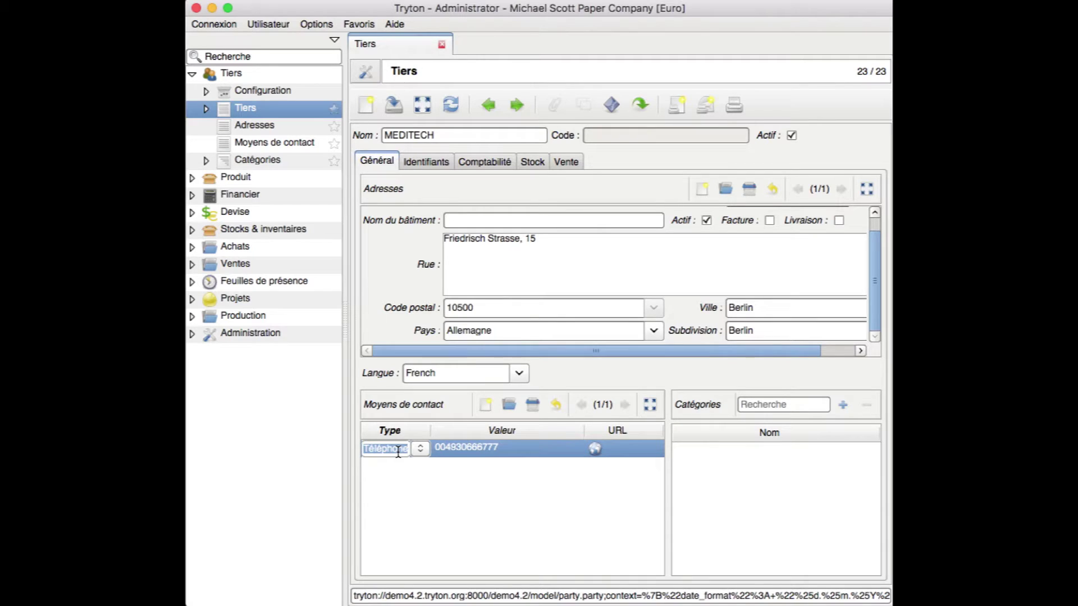
click(447, 467)
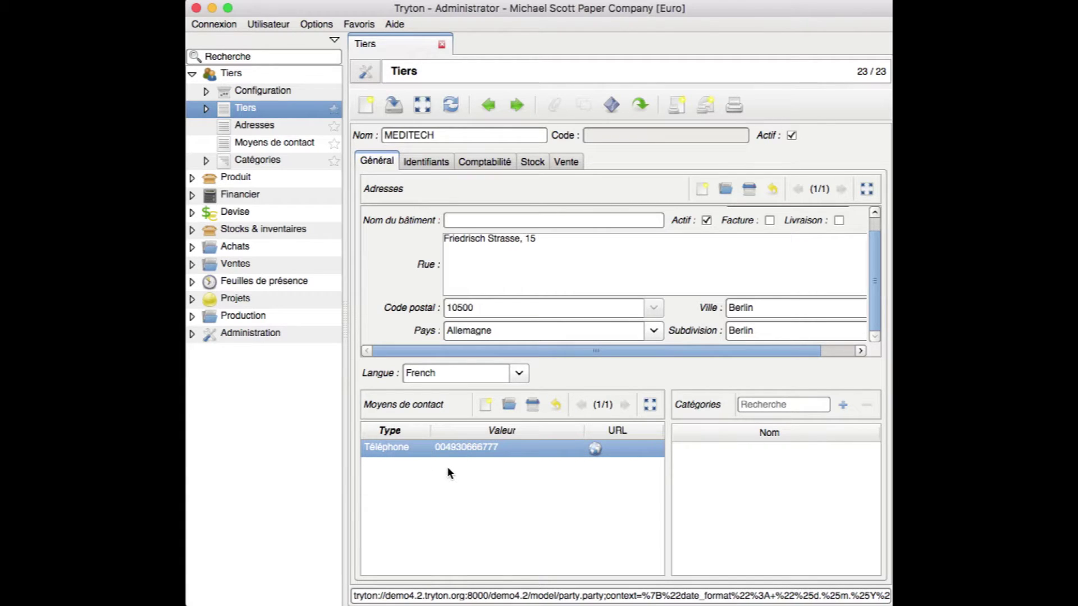
Add another contact method and set its type to E-Mail instead of Mobile
click(486, 404)
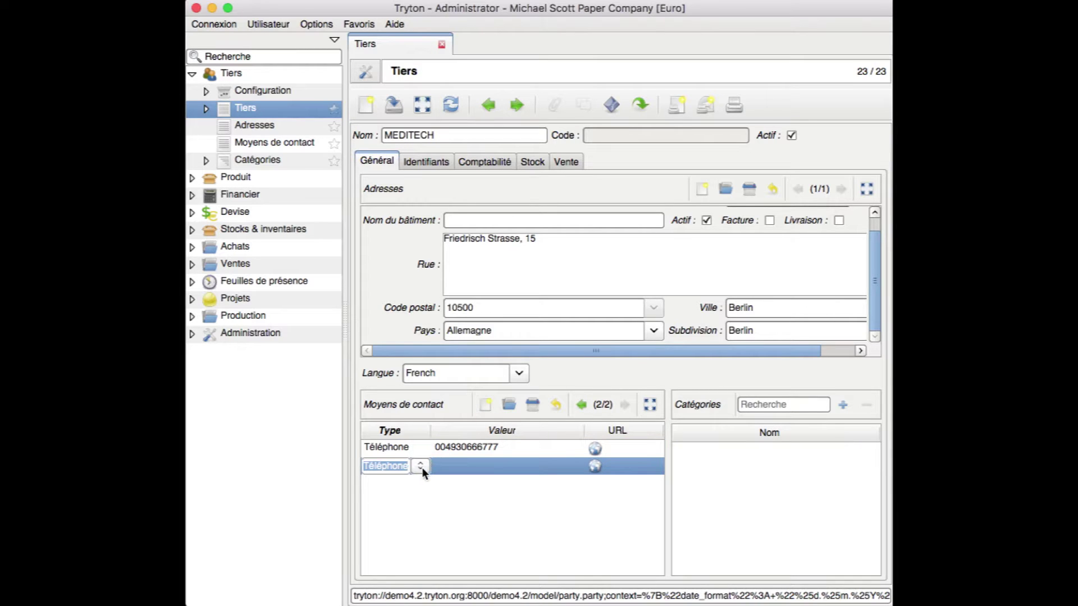
click(420, 467)
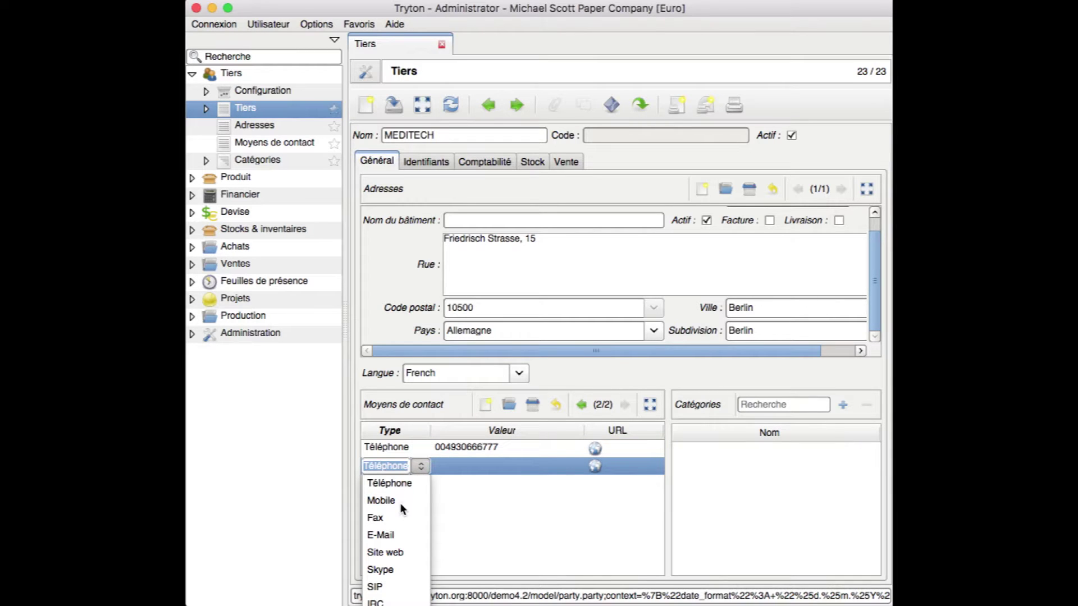
click(400, 501)
click(420, 469)
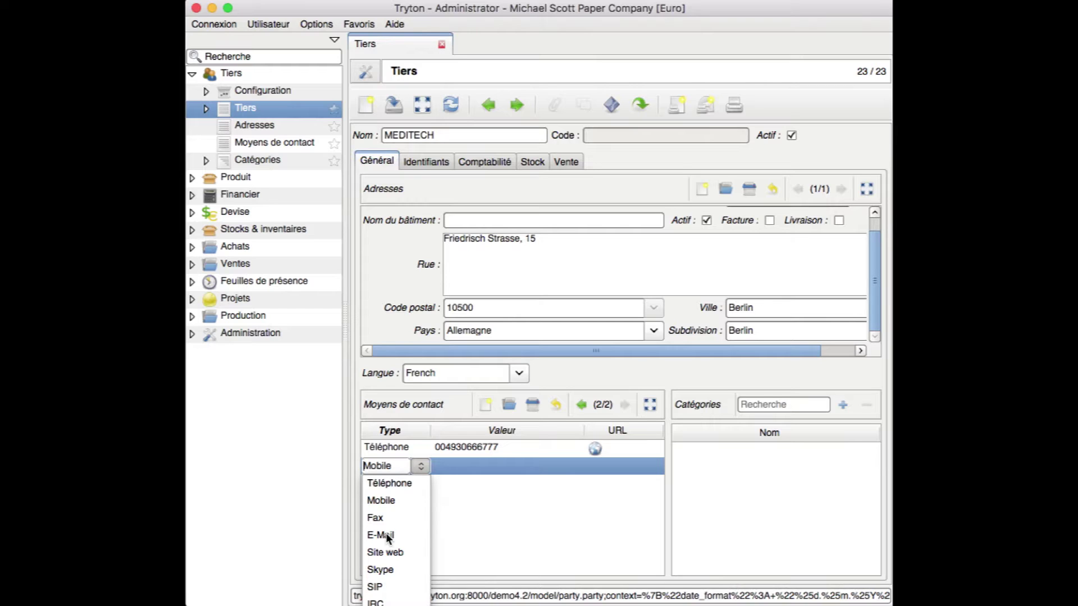
click(387, 536)
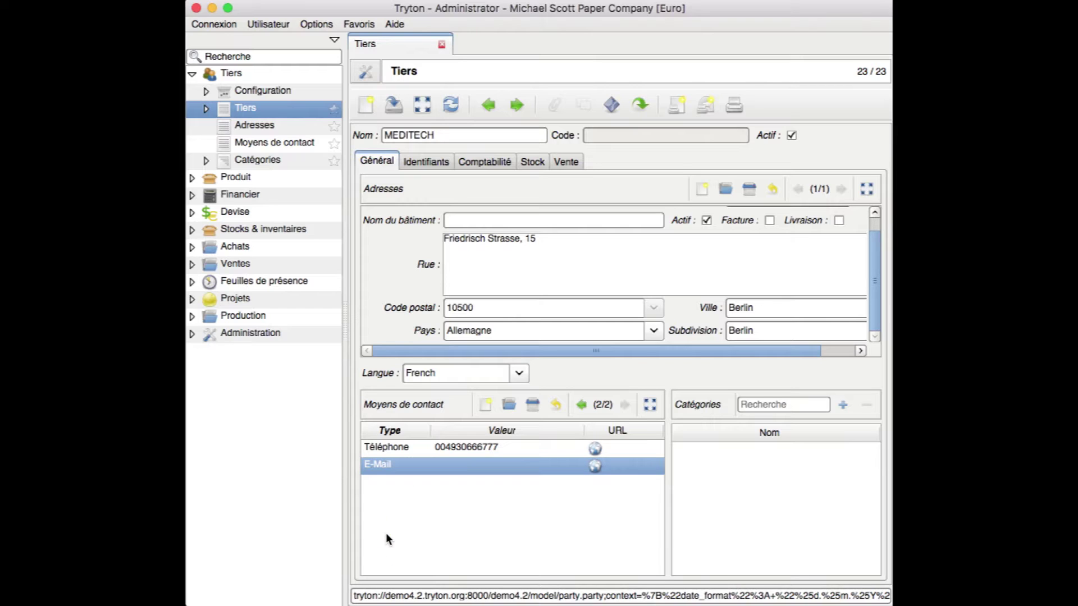
Enter the company's e-mail address as its value and view the Identifiants tab
click(455, 469)
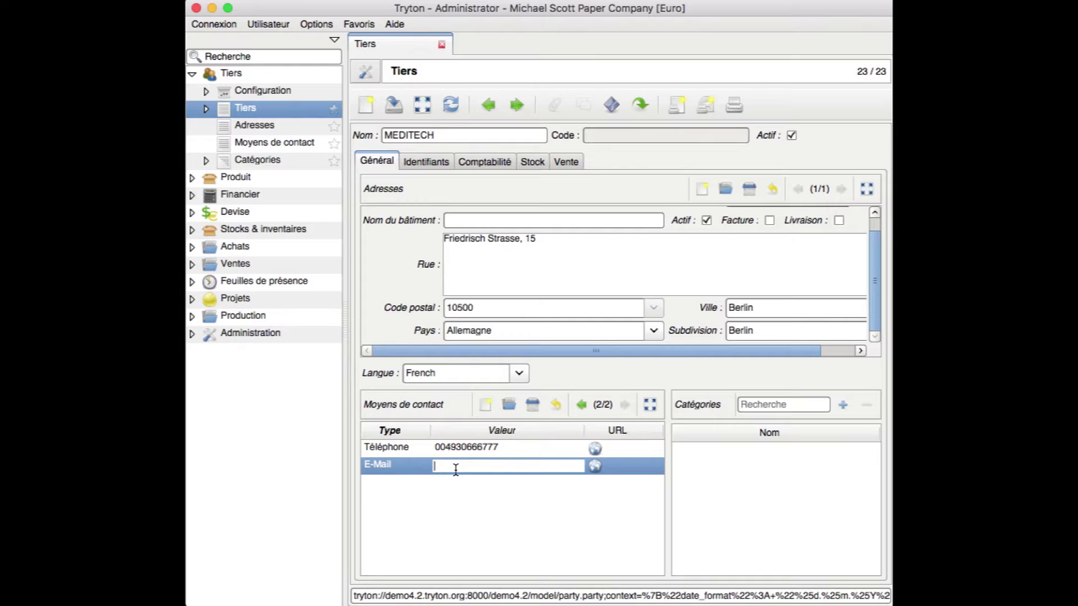
click(372, 466)
click(415, 489)
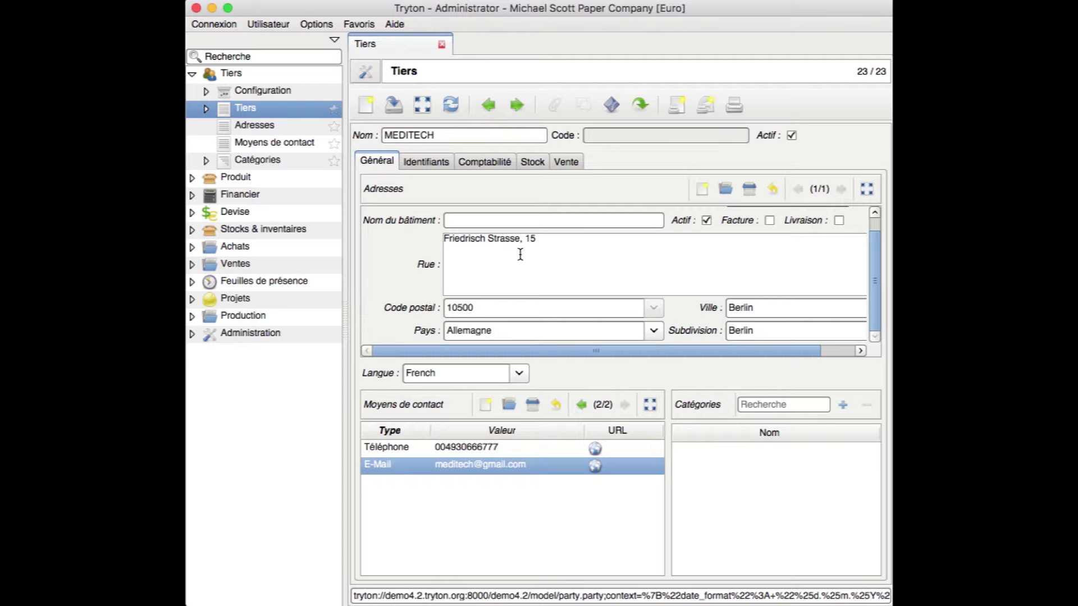
click(427, 161)
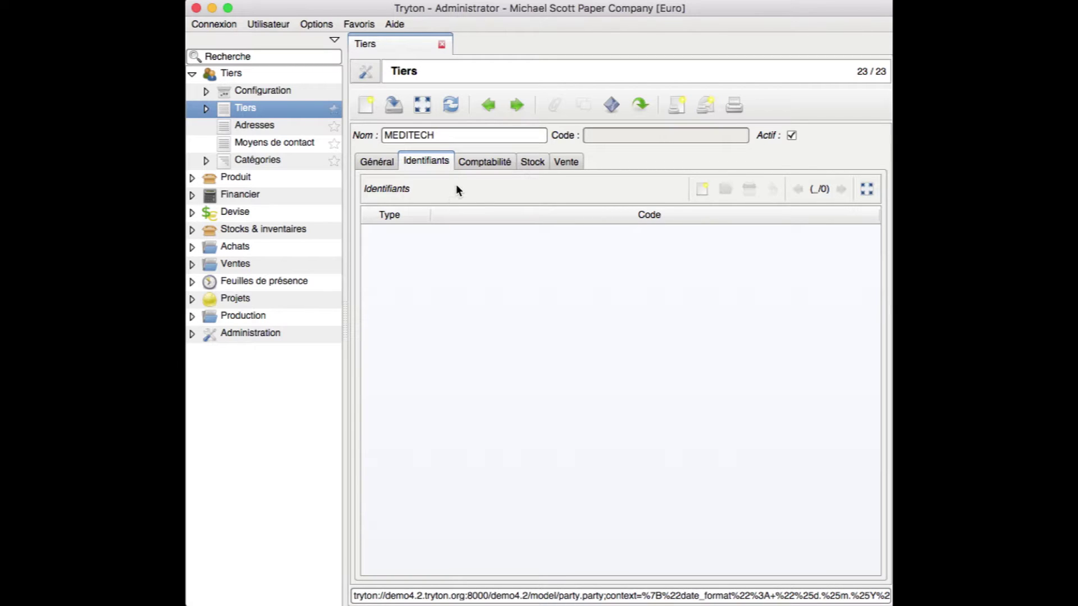
Switch to the Comptabilité tab showing Main Receivable and Main Payable accounts
click(484, 166)
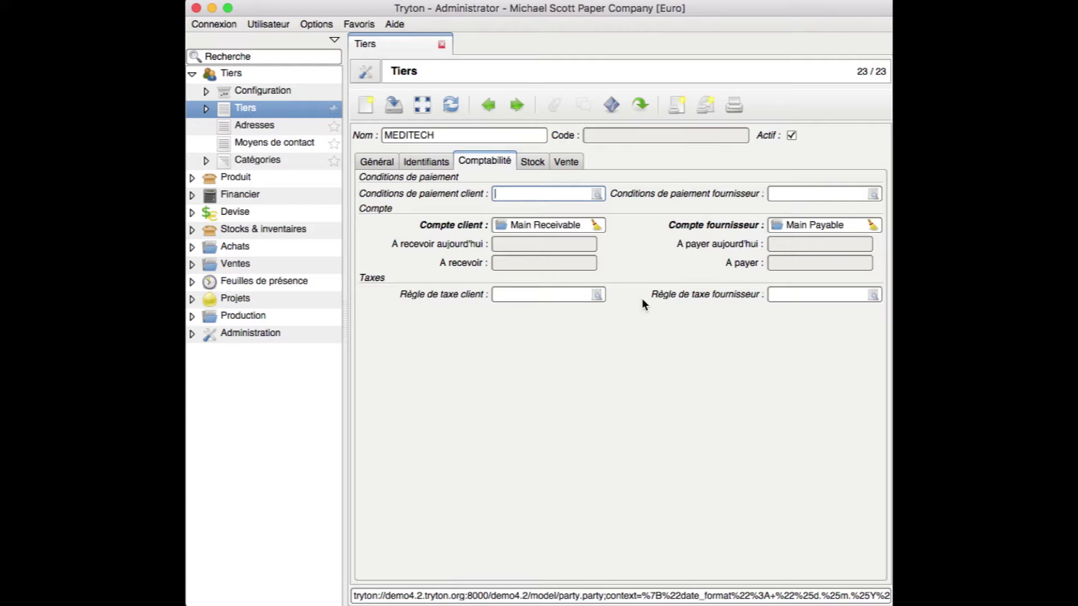
Pick 30 days for both customer and supplier payment terms from the search dialogs
click(597, 194)
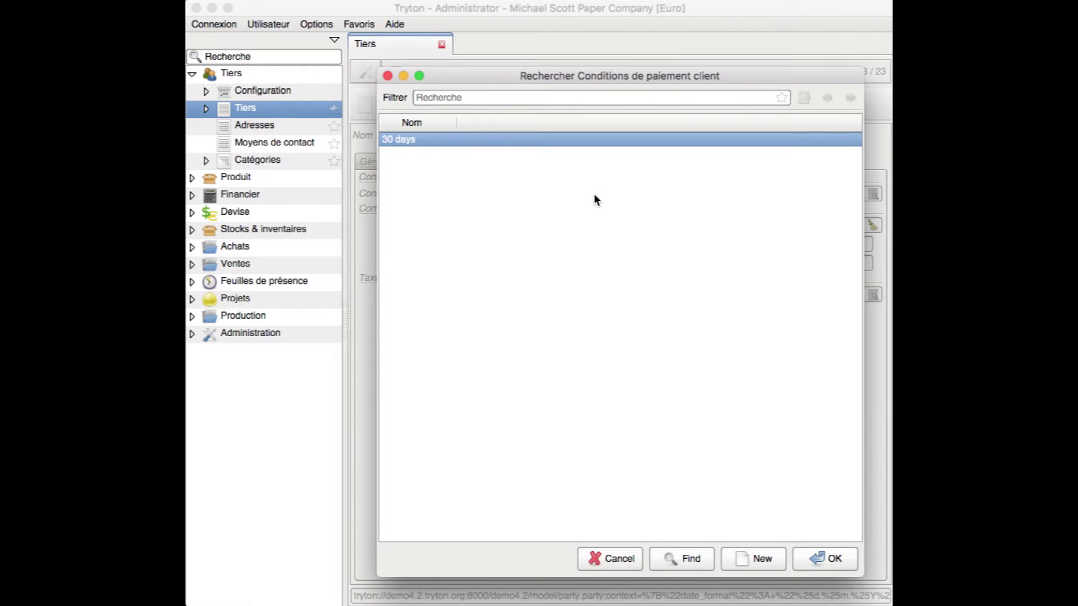
click(818, 558)
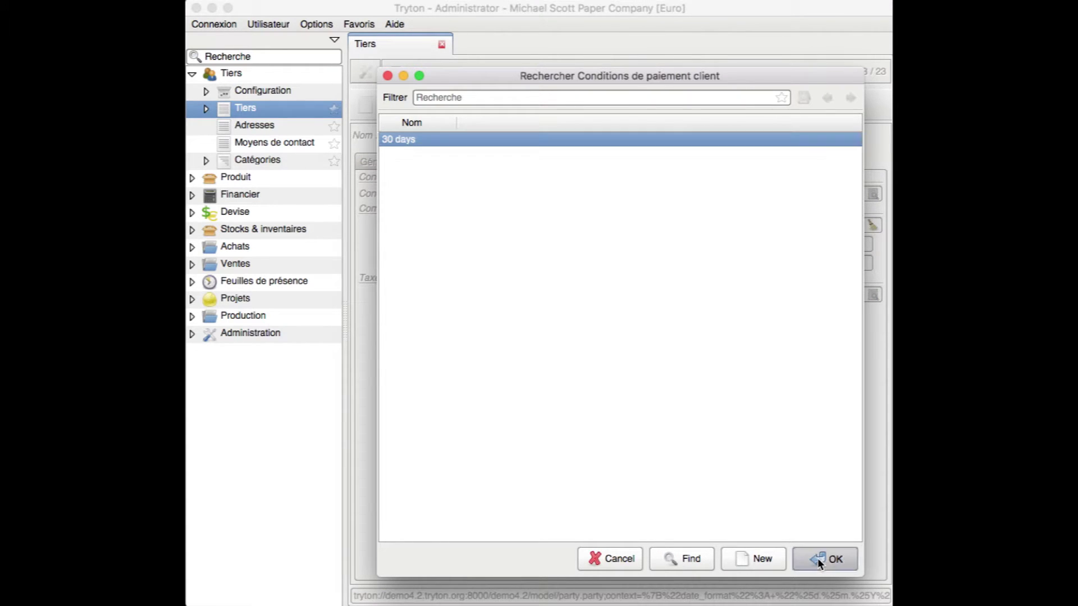
click(798, 193)
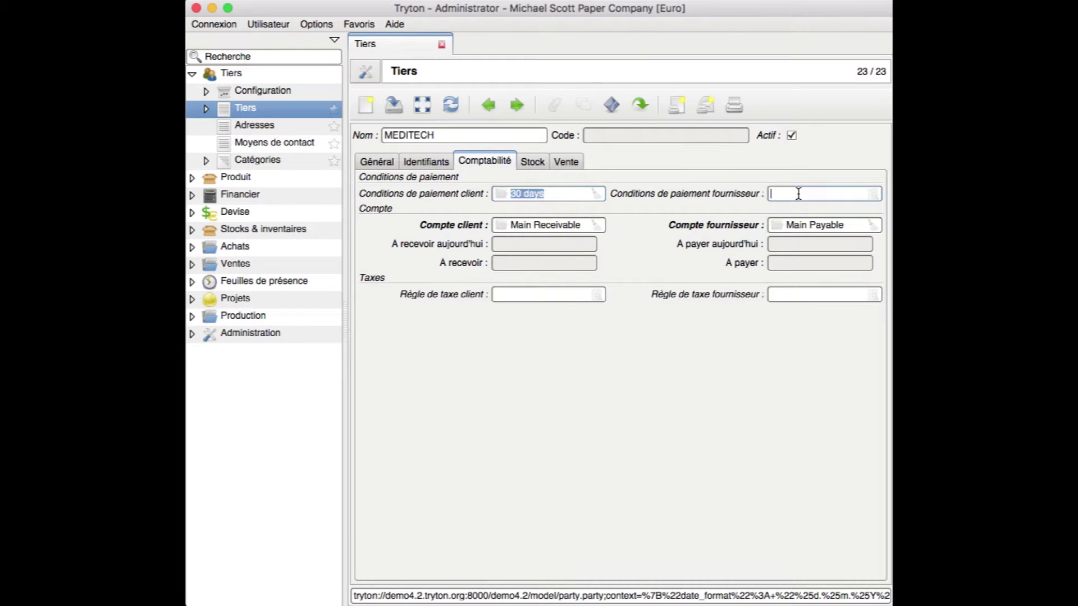
click(876, 194)
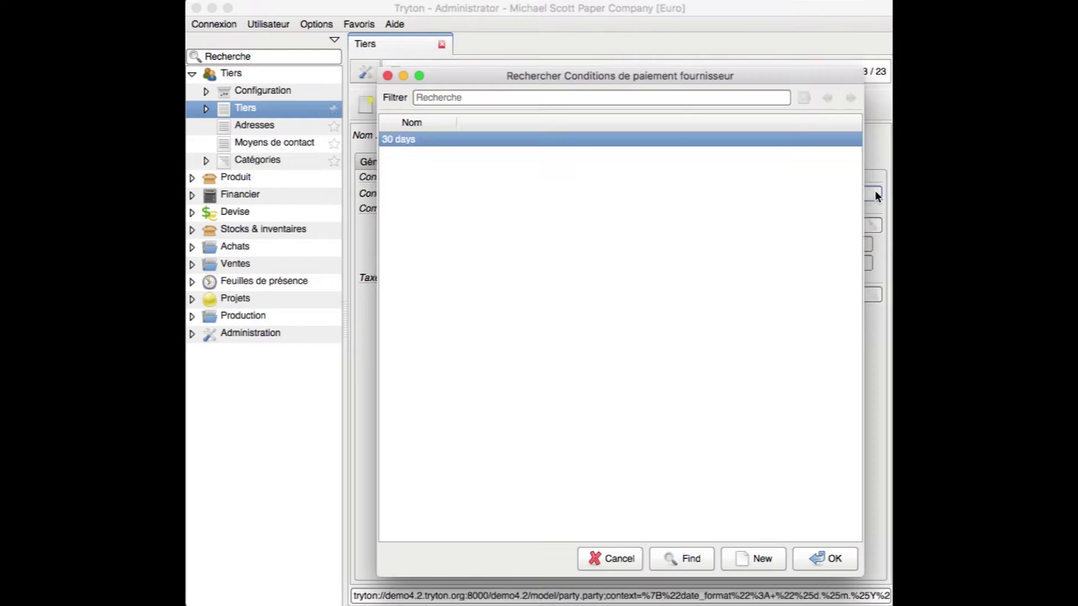
click(805, 554)
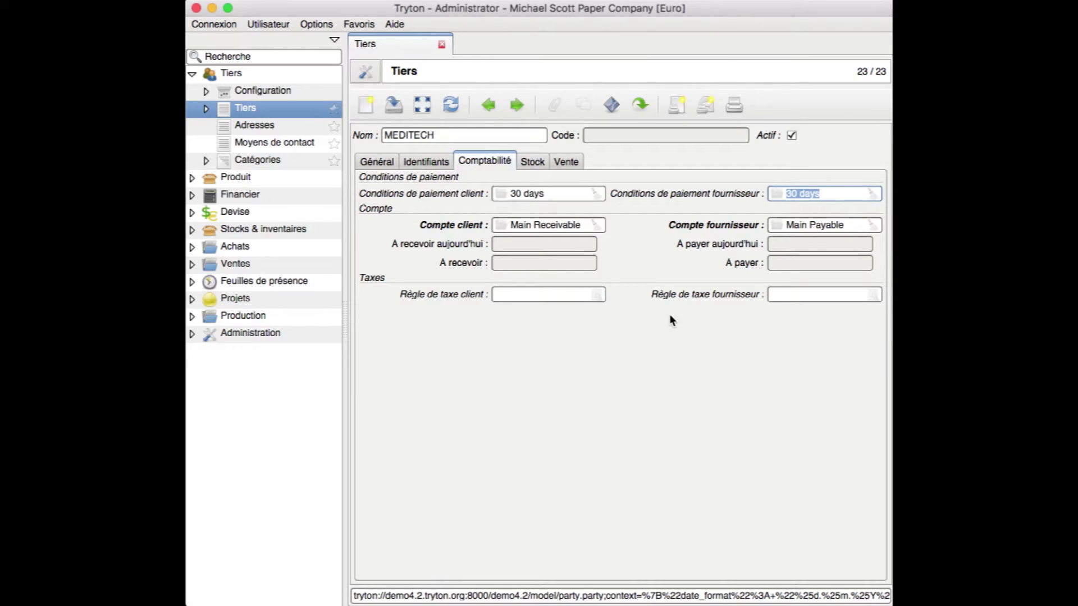
click(847, 193)
Review the Stock and Vente tabs, then return to Général with Adresses scrolled to the top
click(380, 162)
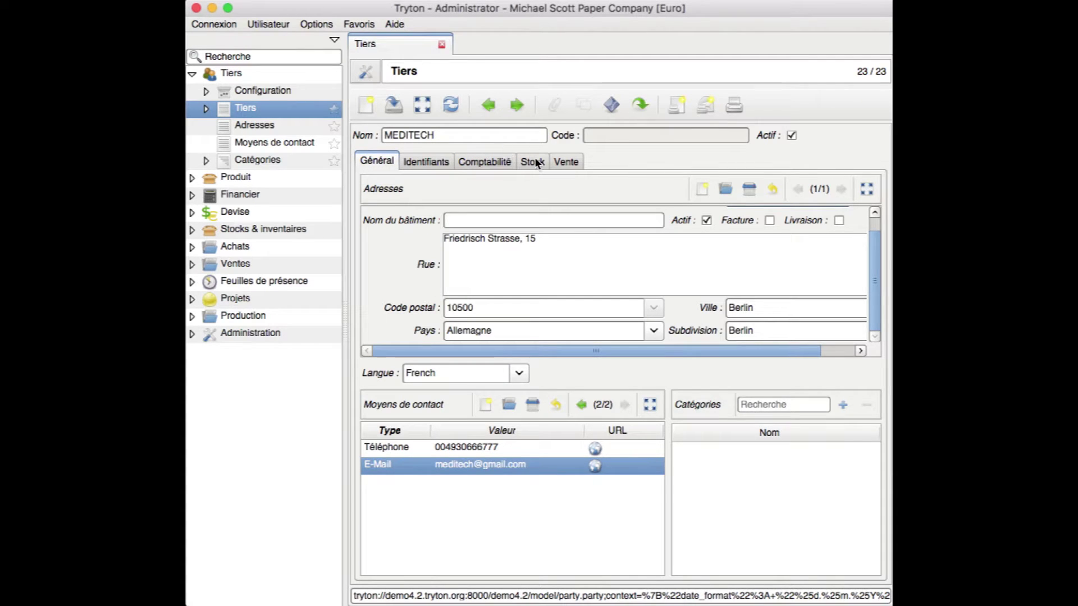
click(534, 162)
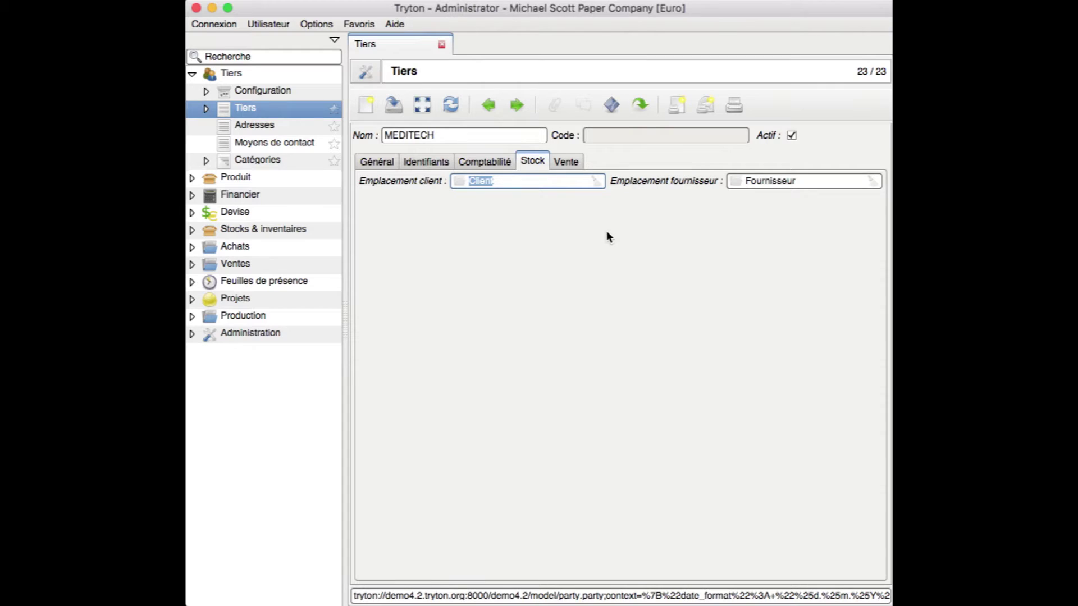
click(567, 164)
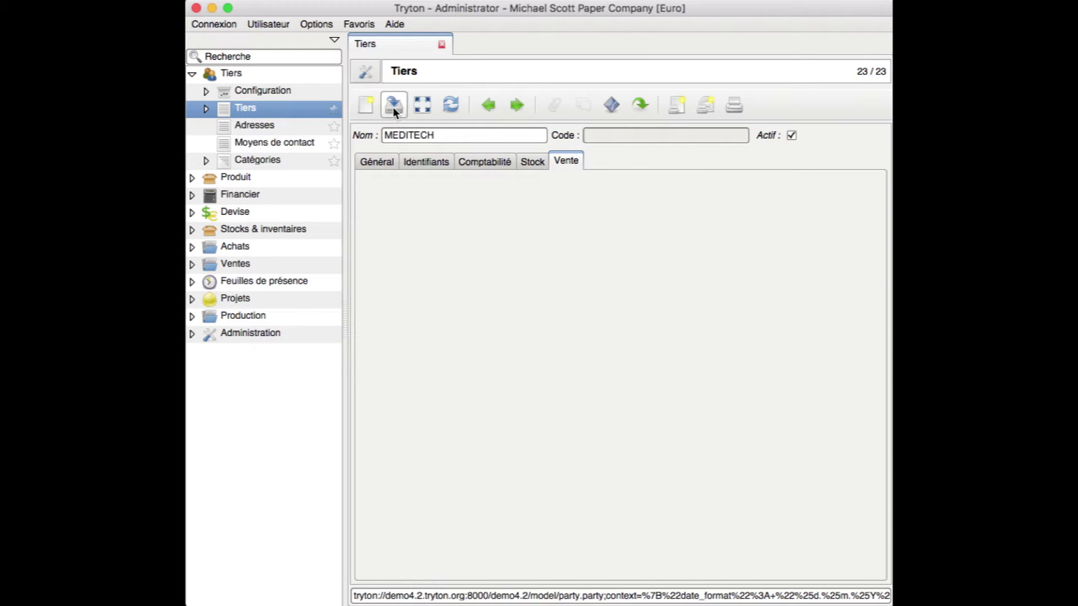
click(378, 163)
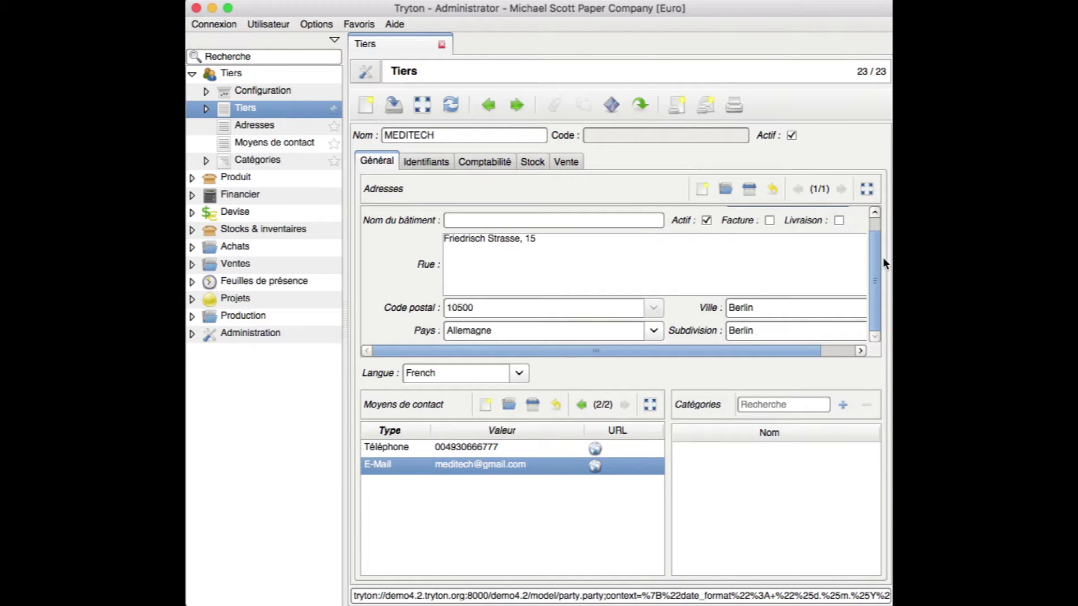
drag(873, 277, 873, 250)
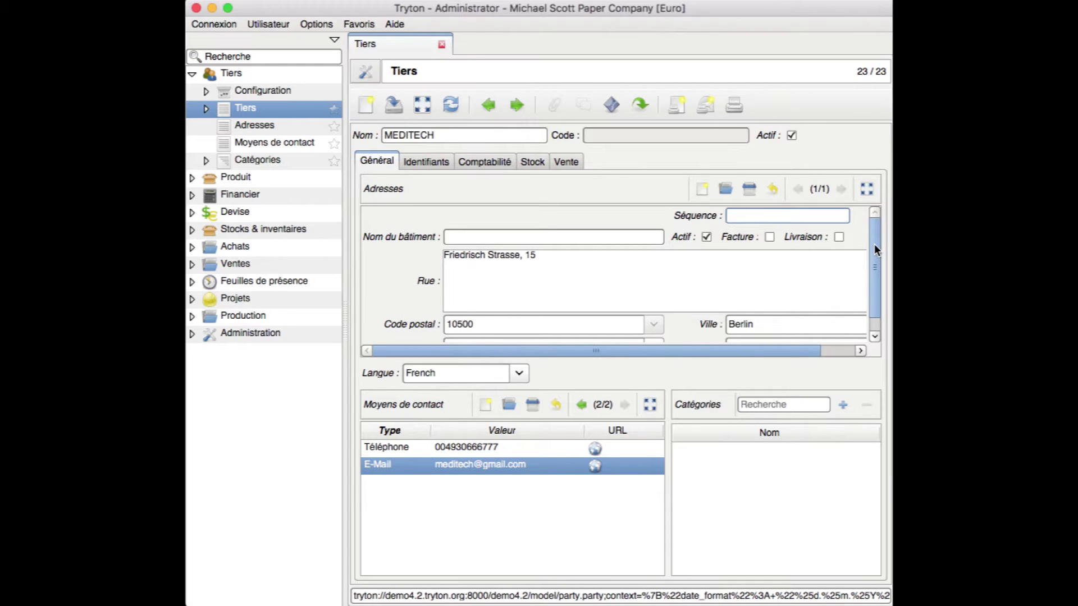
Save MEDITECH as party code 23 and check it in the full party list
click(396, 106)
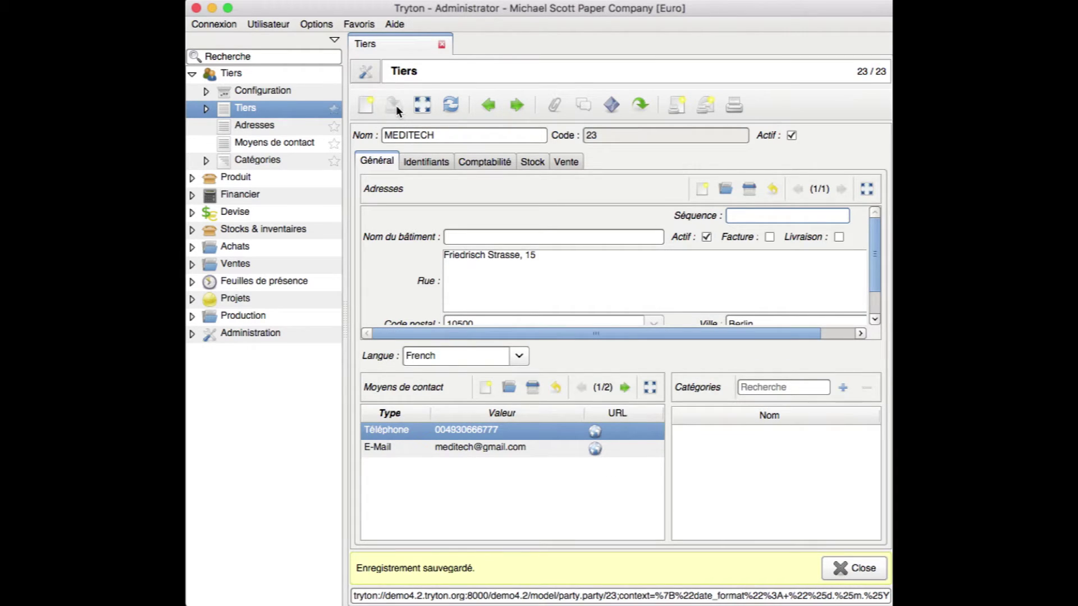
click(840, 567)
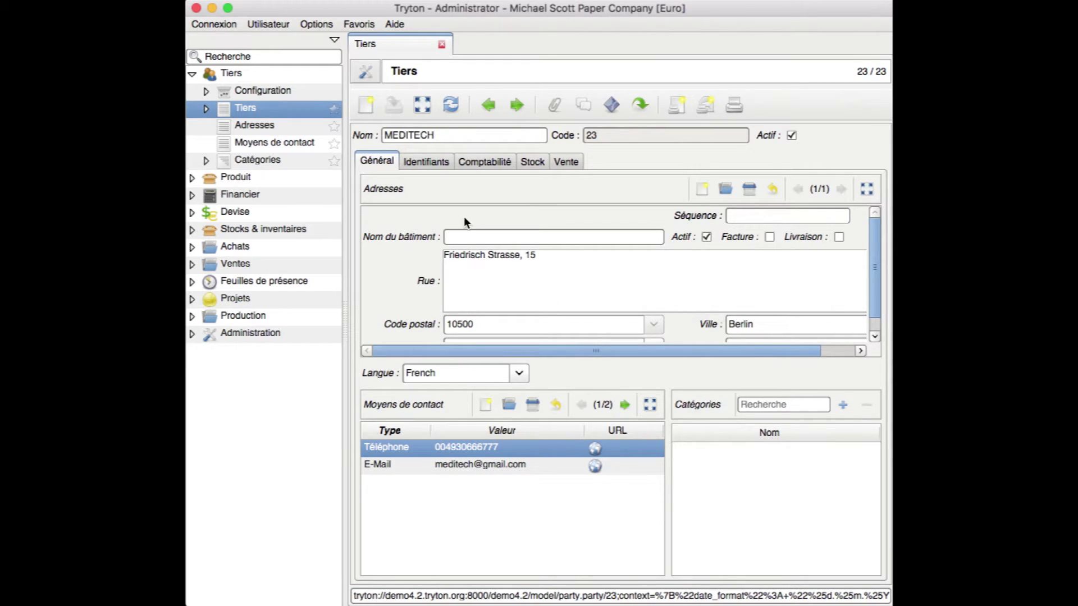
click(423, 106)
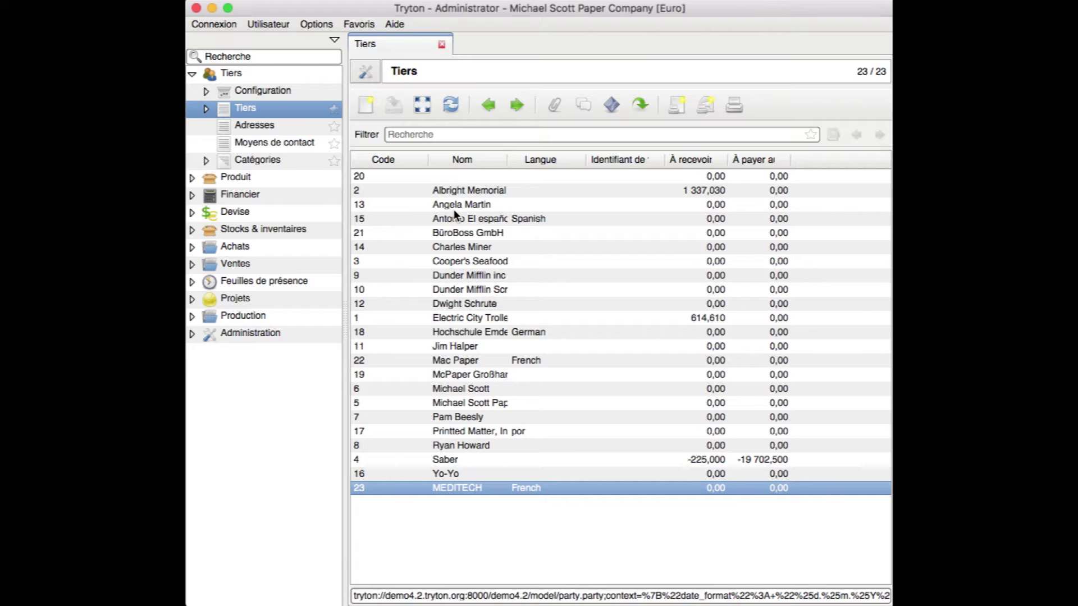
click(441, 133)
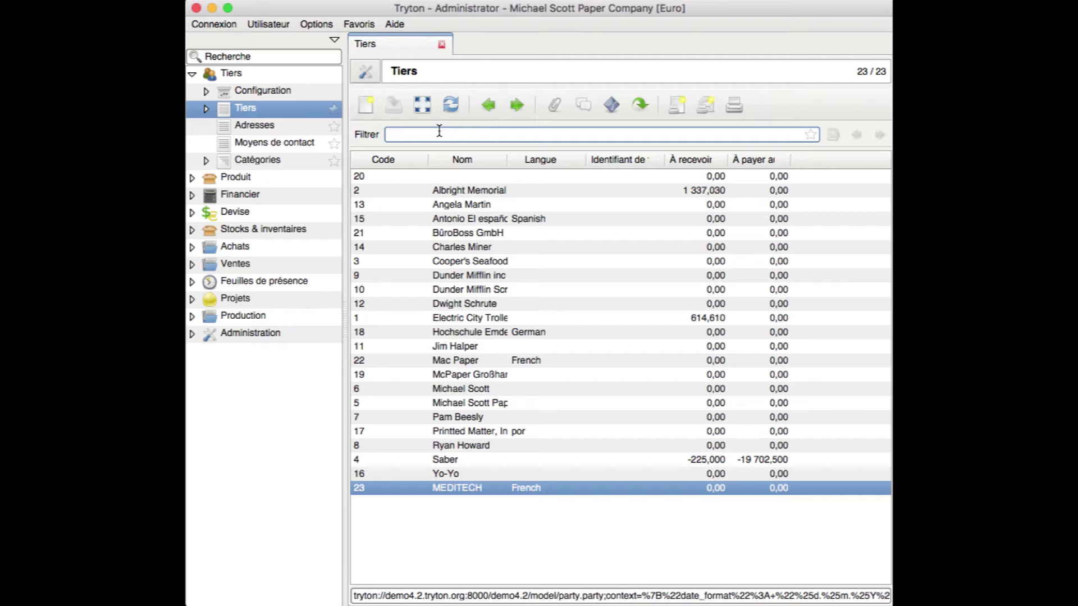
Search the party list for LABO, find no match, then clear the search text
text(LABO)
key(Return)
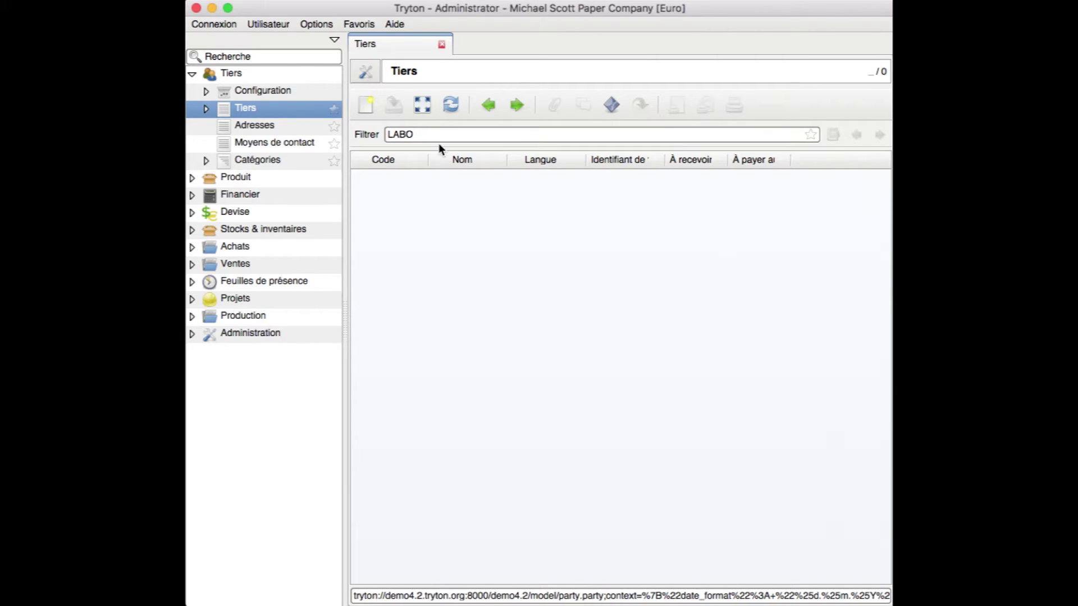
click(438, 136)
key(BackSpace)
key(BackSpace)
key(BackSpace)
key(BackSpace)
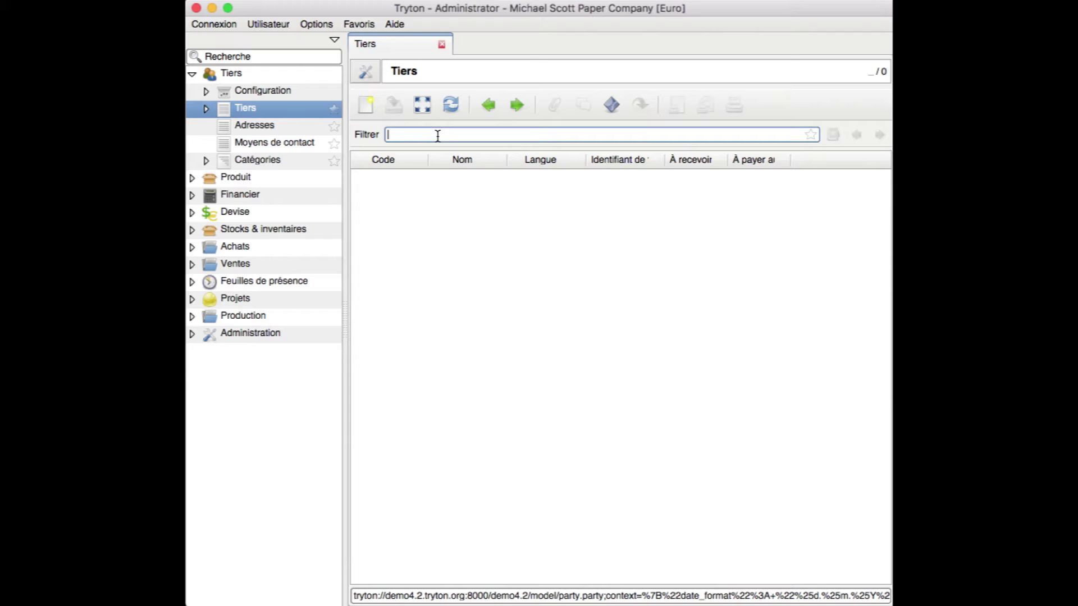
click(365, 104)
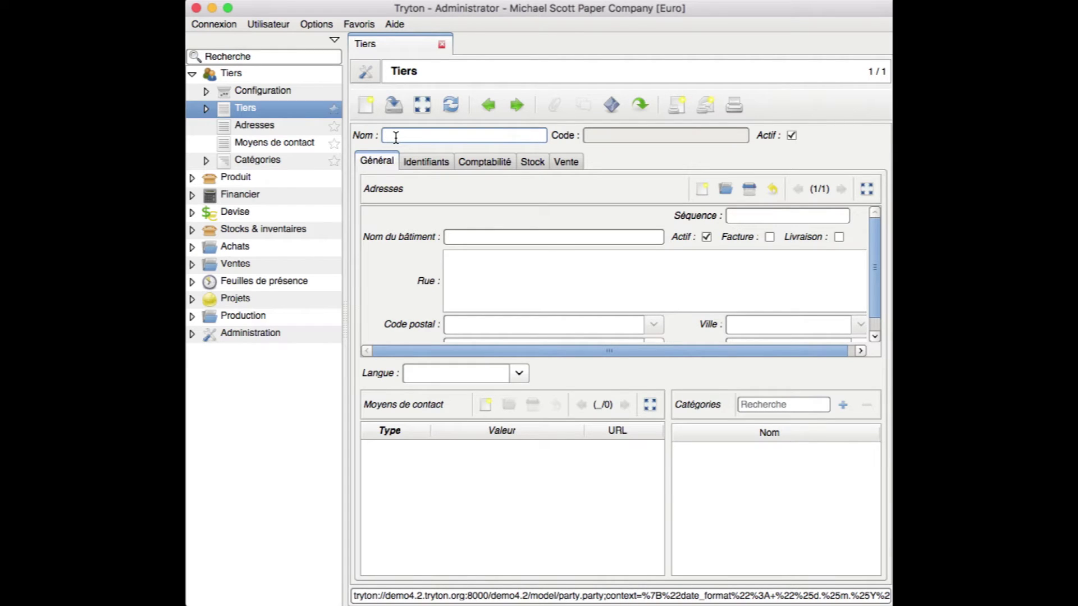
text(LABO2000)
click(451, 264)
click(452, 263)
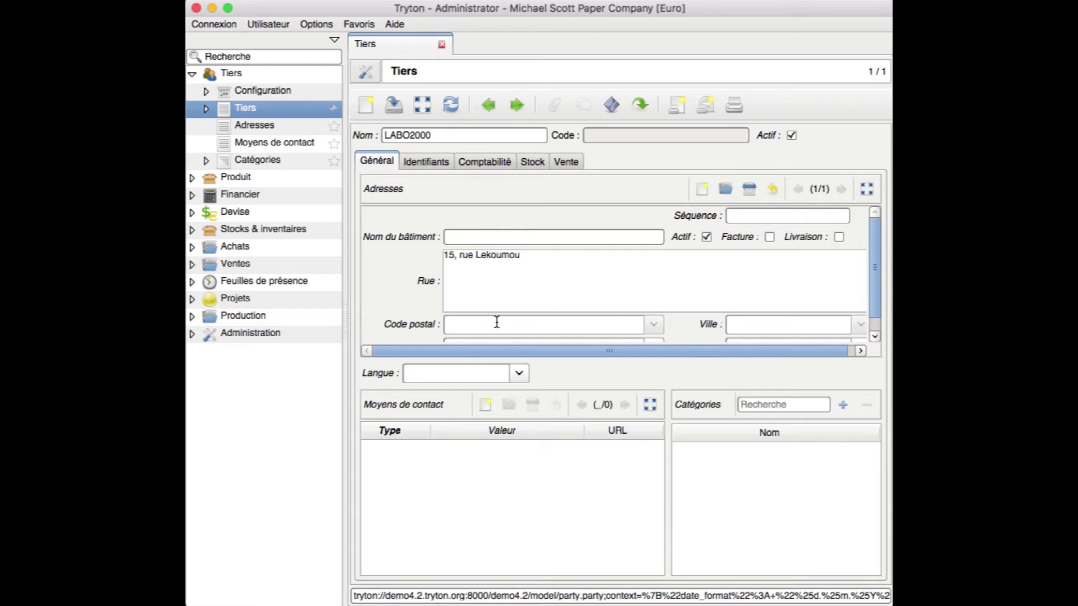
Set LABO2000's address country to Congo
drag(871, 278, 872, 305)
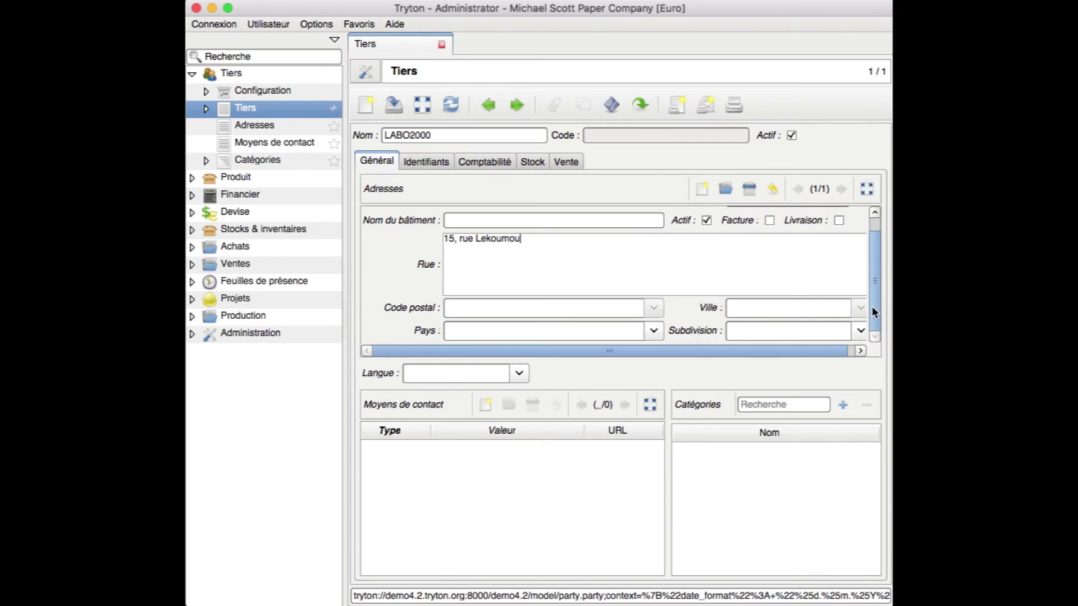
click(611, 329)
text(Con)
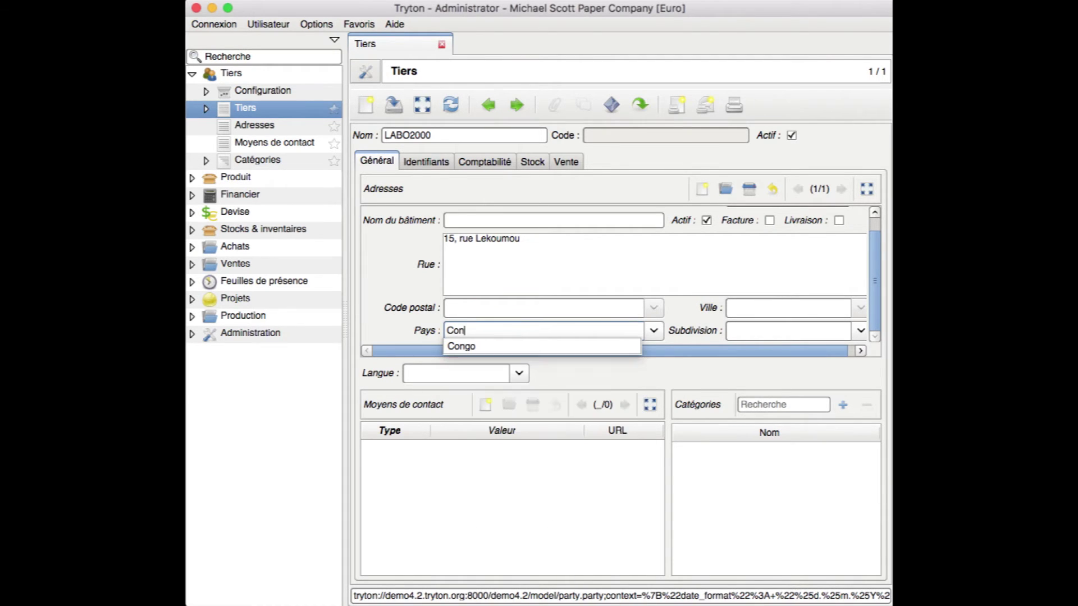
click(527, 349)
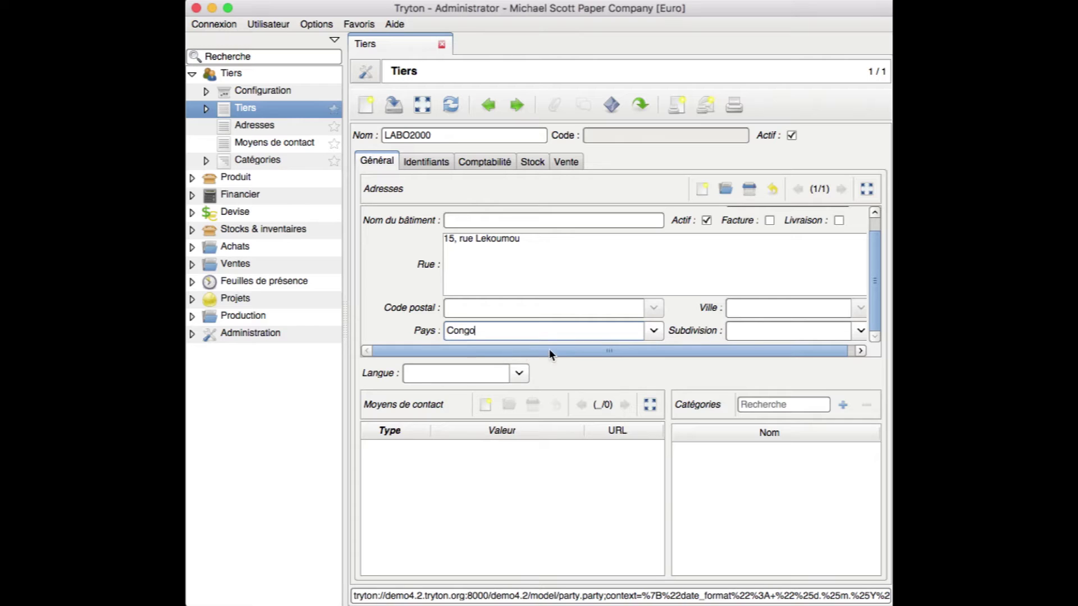
Enter city Brazzaville and subdivision Brazzaville, and set the party language to French
click(780, 310)
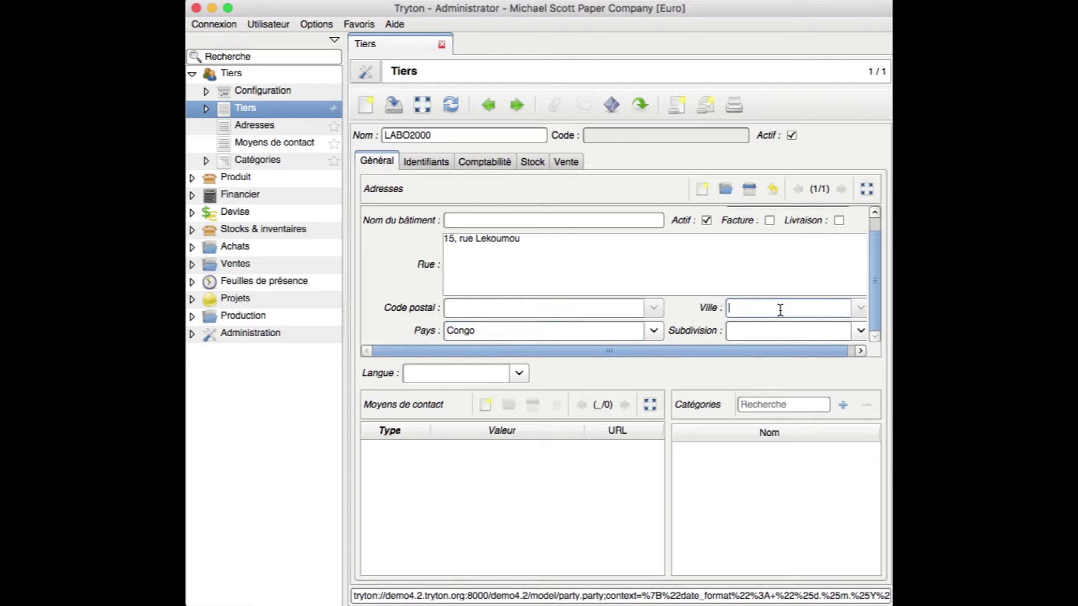
text(Brazzaville)
click(863, 332)
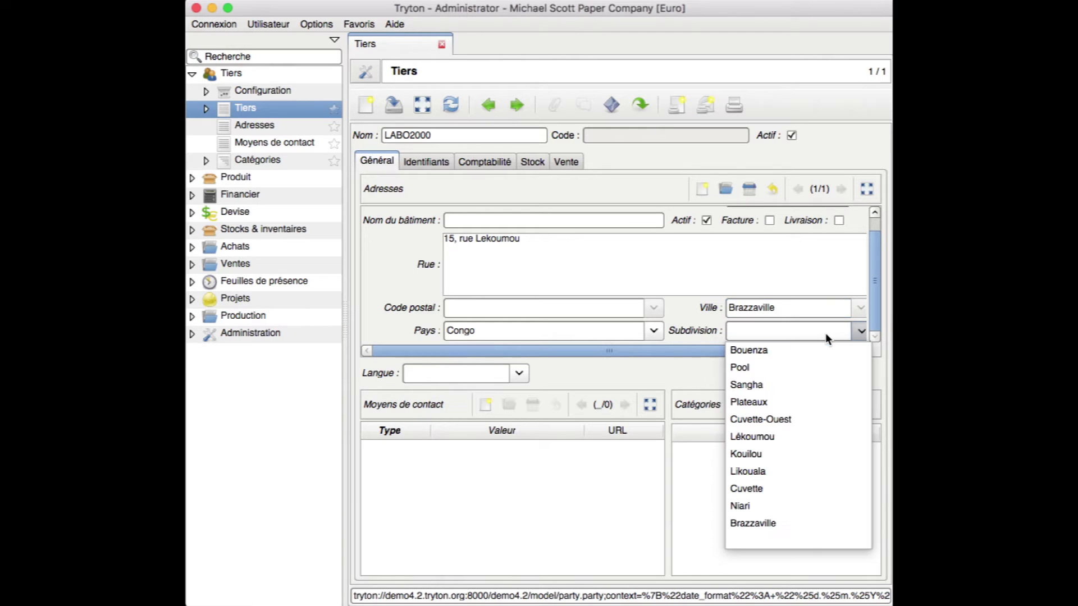
click(826, 333)
click(821, 330)
text(brazz)
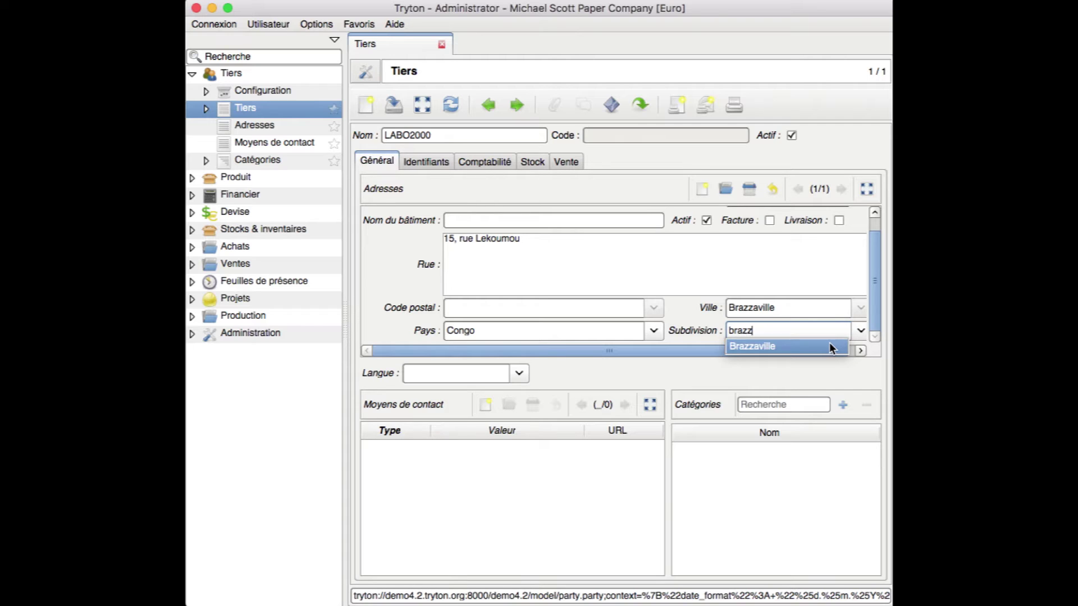
click(825, 347)
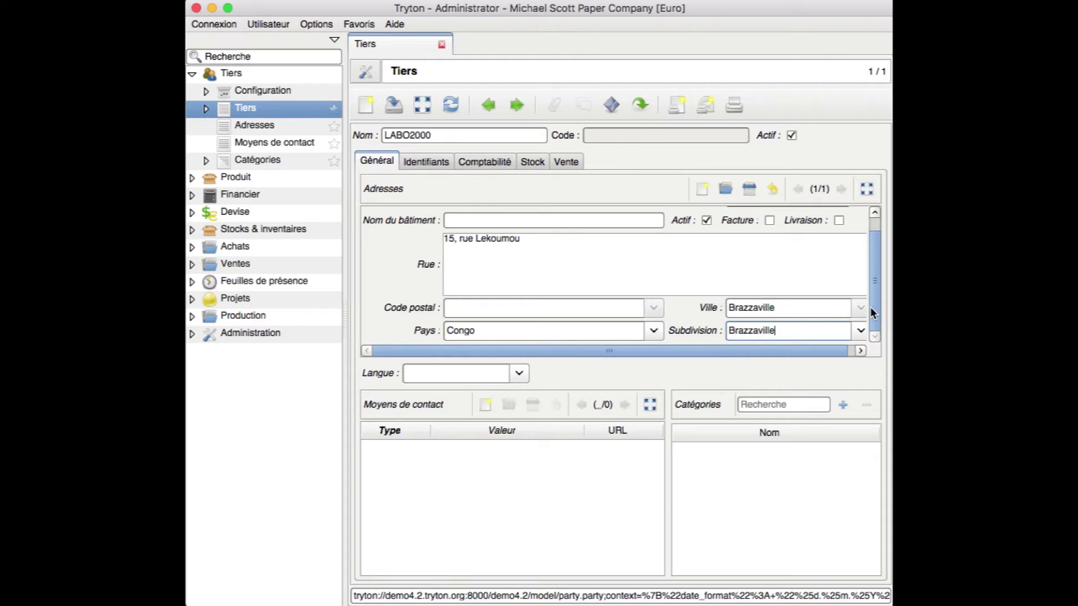
click(520, 373)
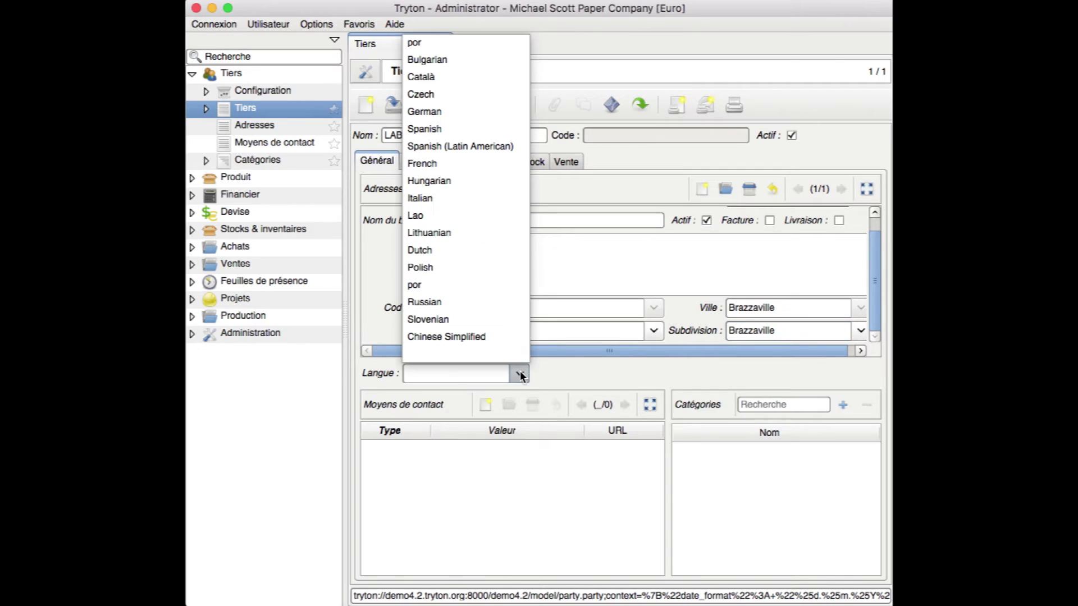
click(481, 165)
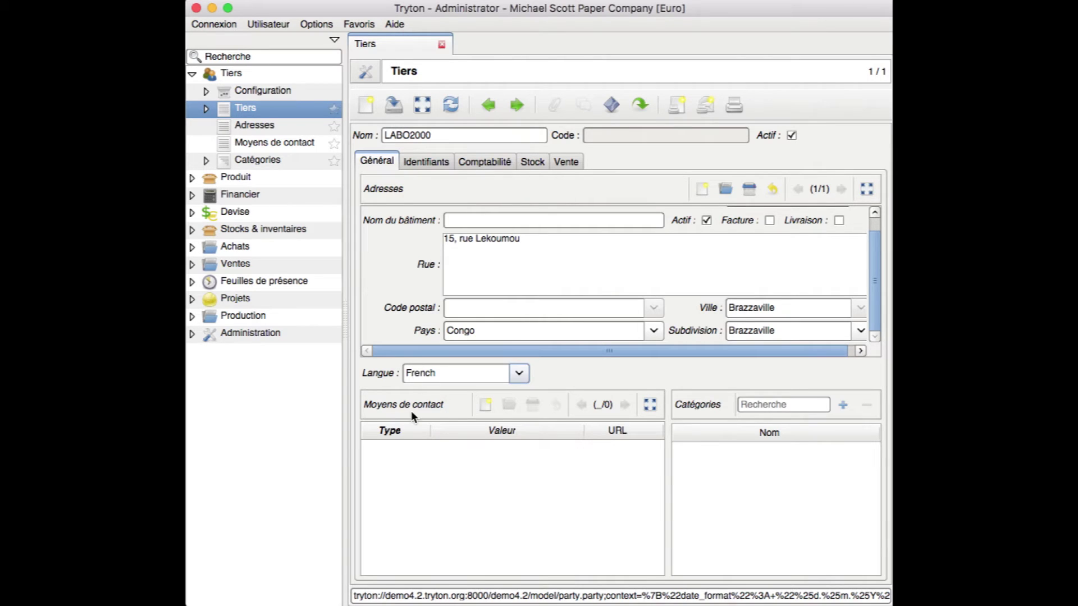
click(485, 404)
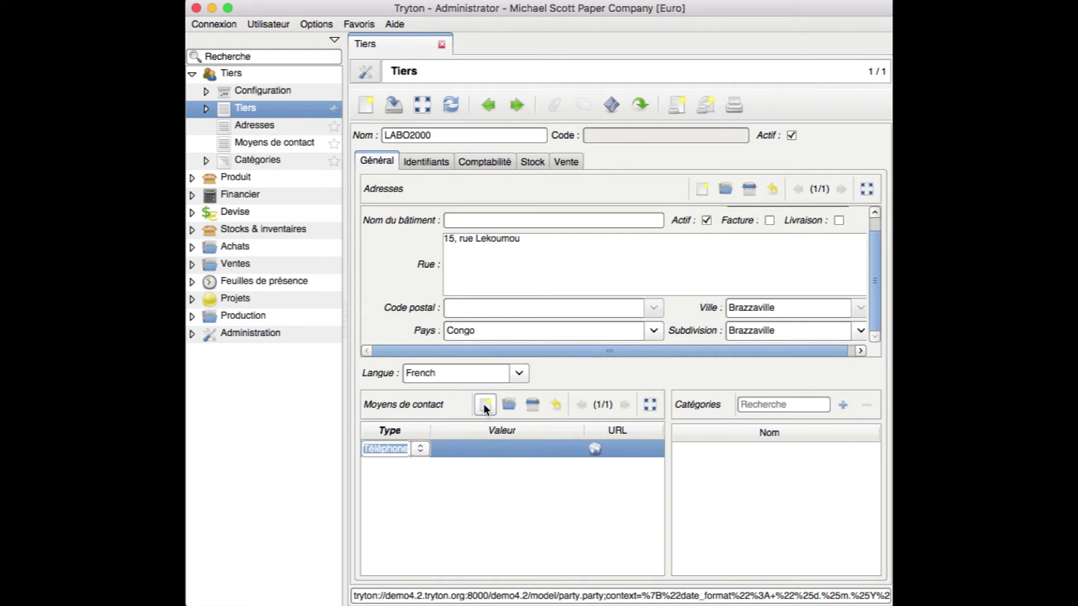
click(454, 450)
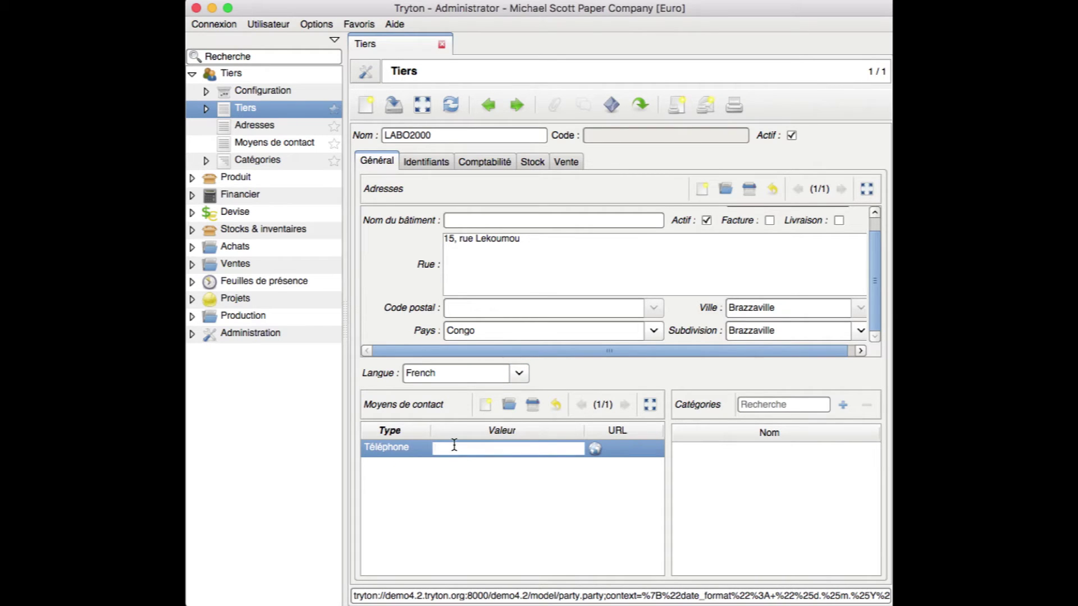
click(366, 452)
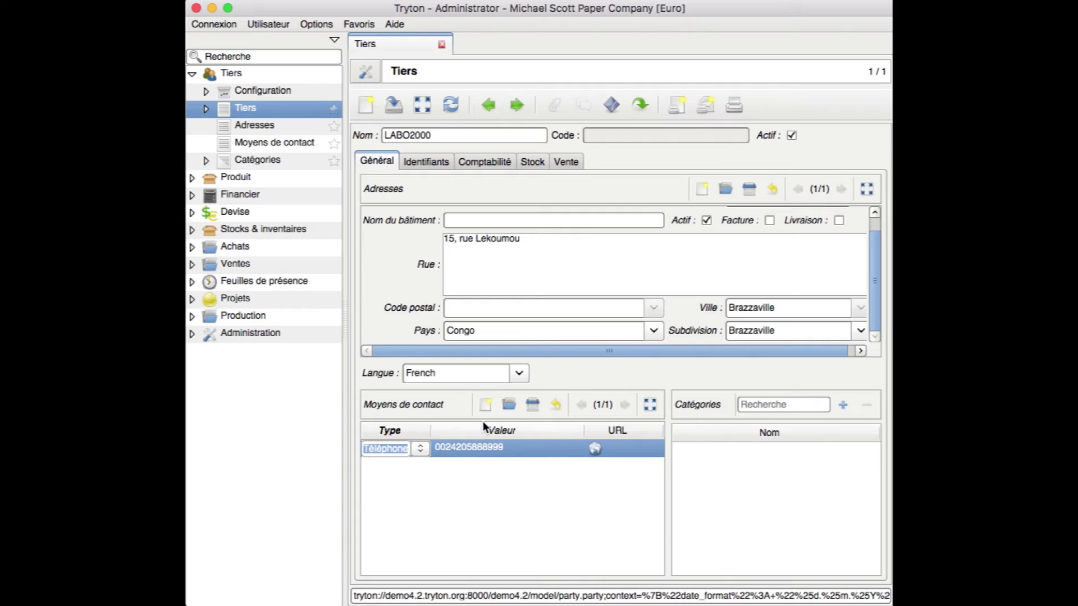
click(486, 406)
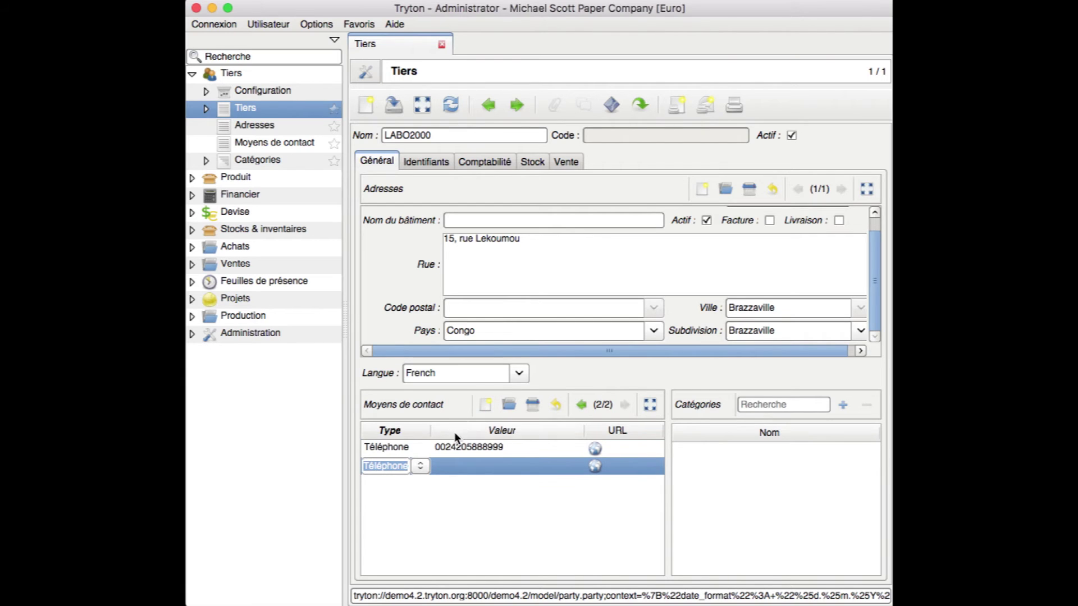
click(419, 466)
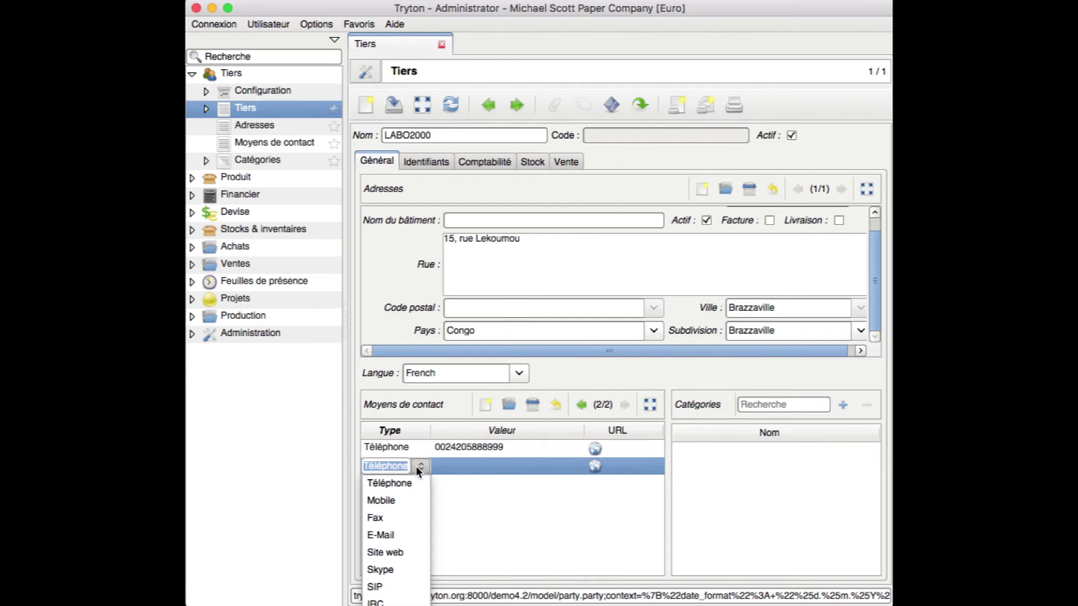
click(388, 536)
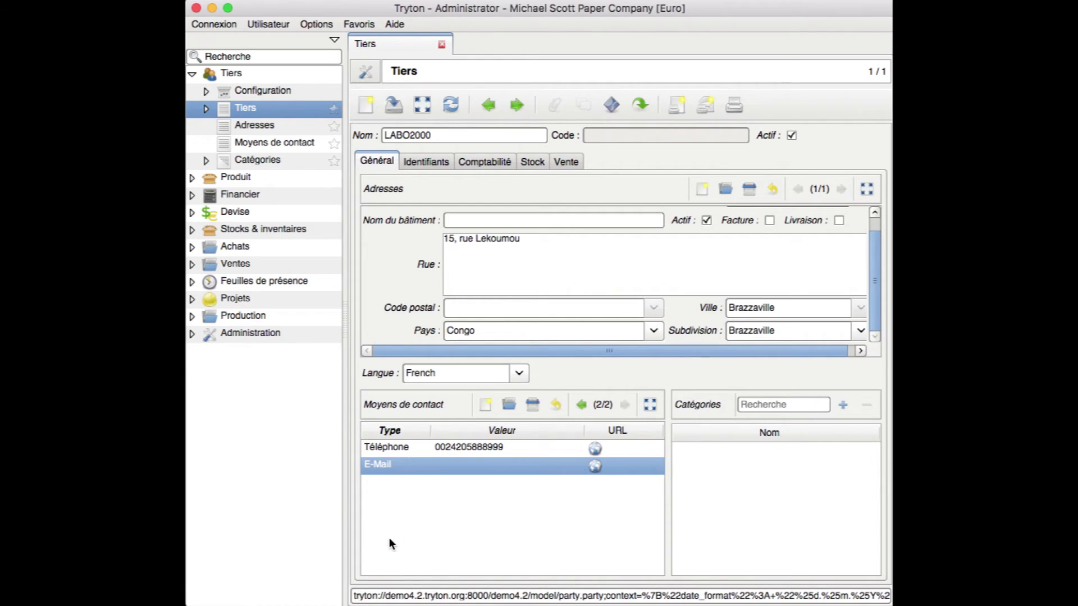
click(469, 465)
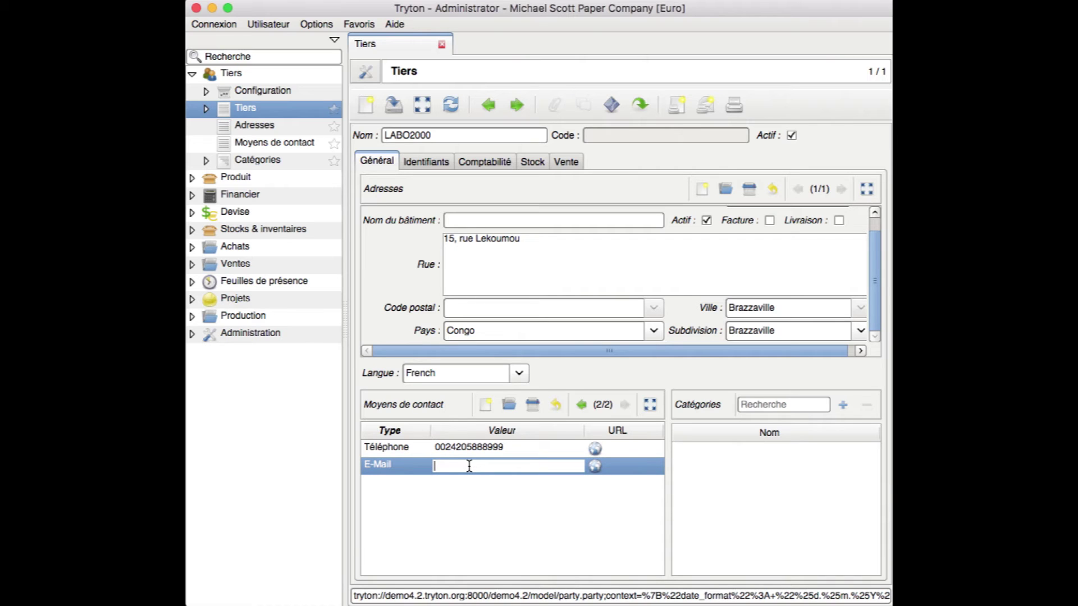
click(393, 465)
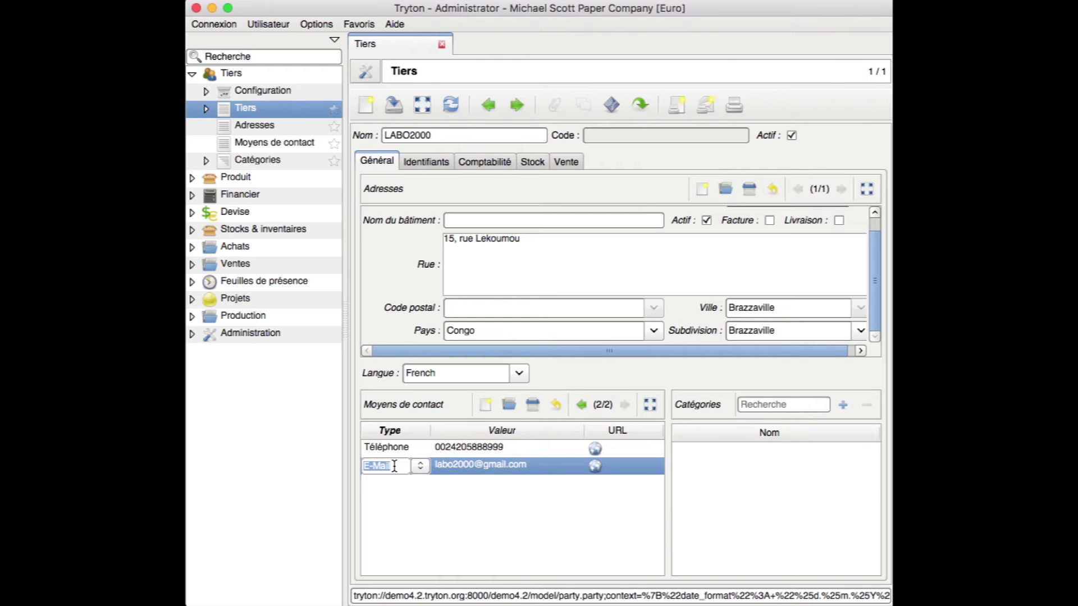
click(484, 404)
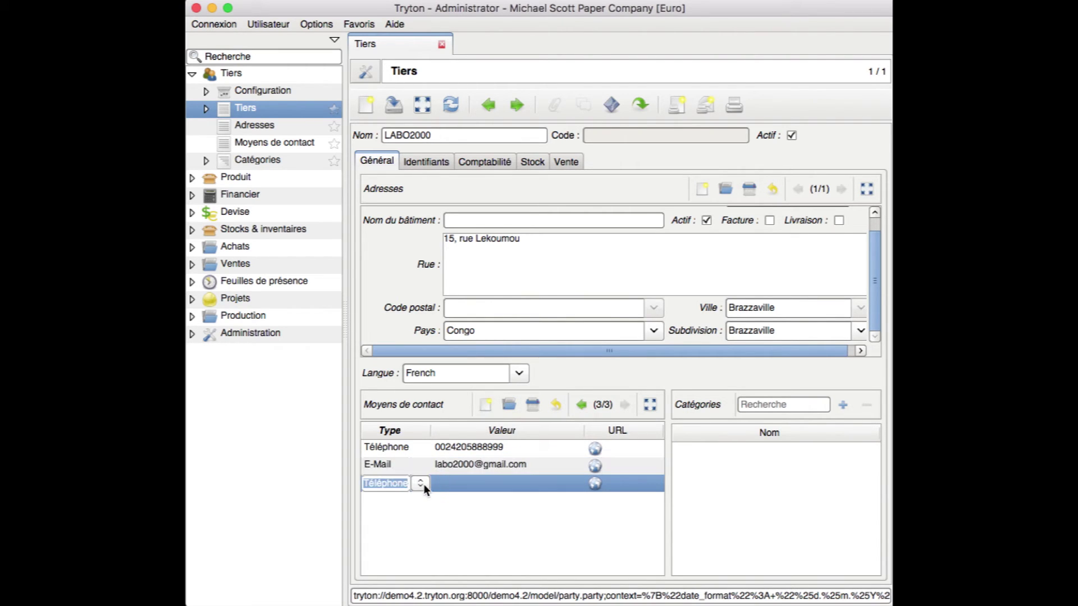
click(420, 484)
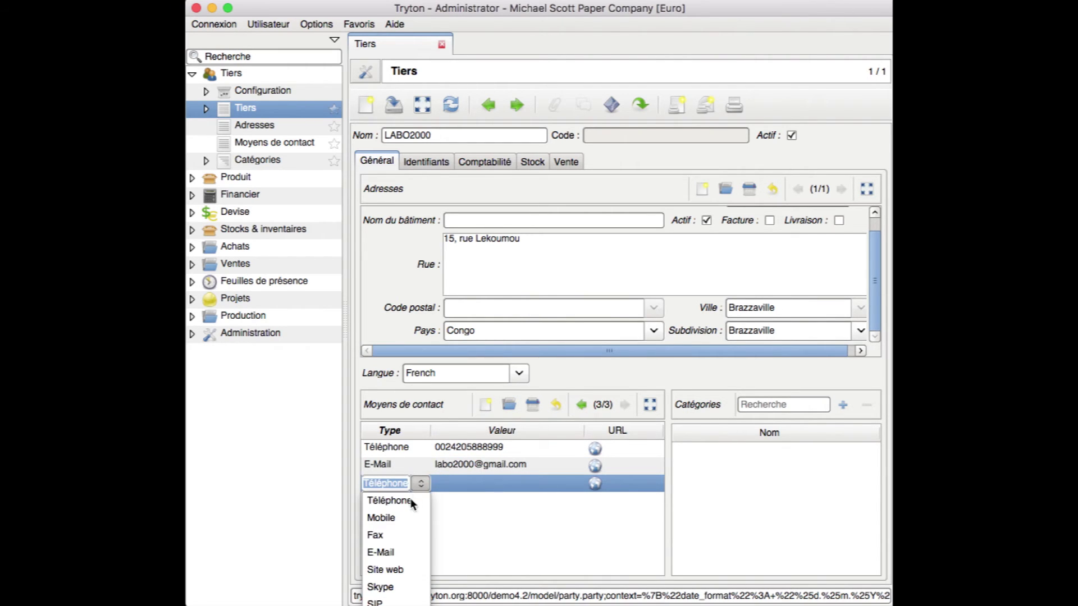
click(391, 570)
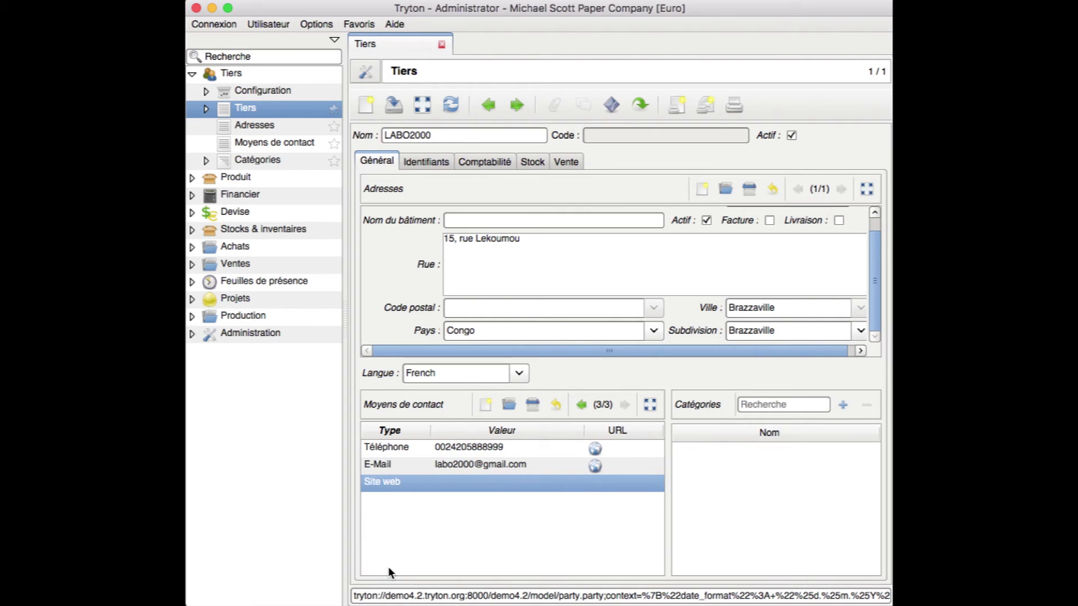
click(470, 486)
text(www)
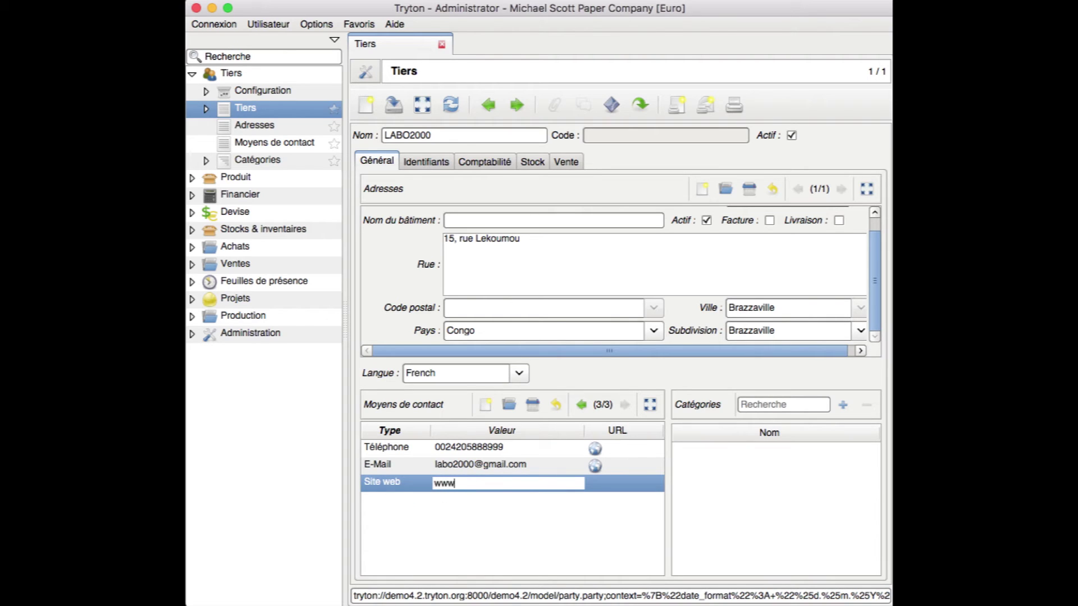
text(.labo2000.com)
click(611, 487)
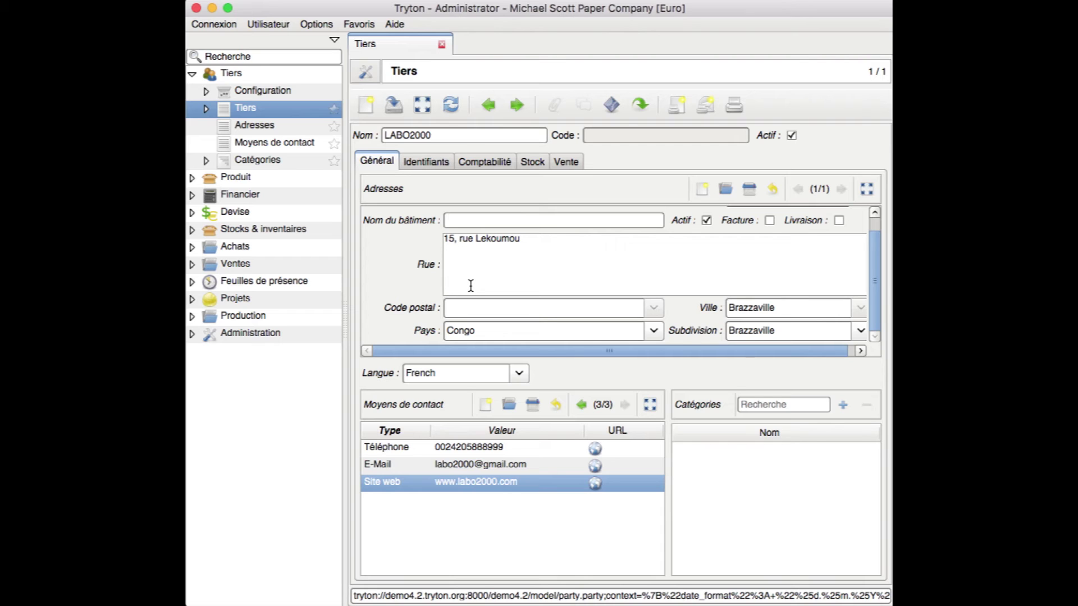
click(482, 163)
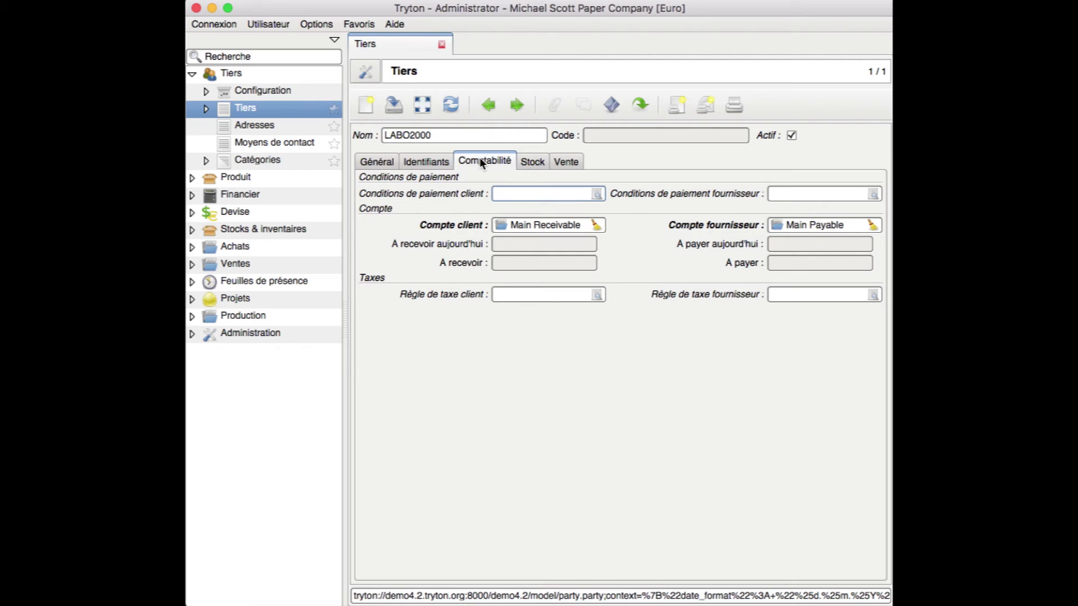
Set LABO2000's client payment term to 30 days, then return to the Général tab
click(524, 191)
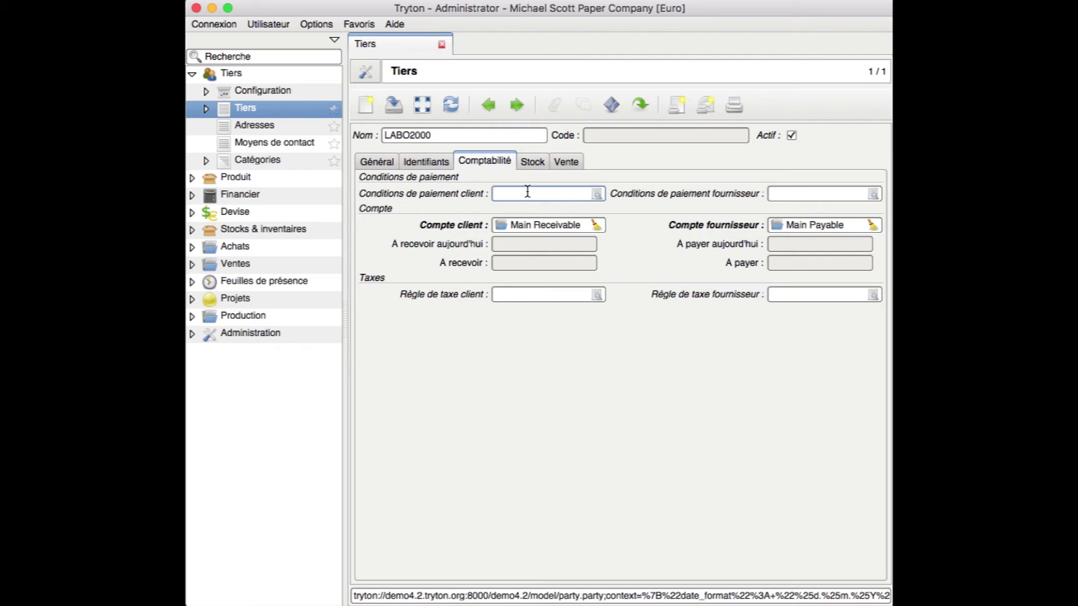
click(597, 194)
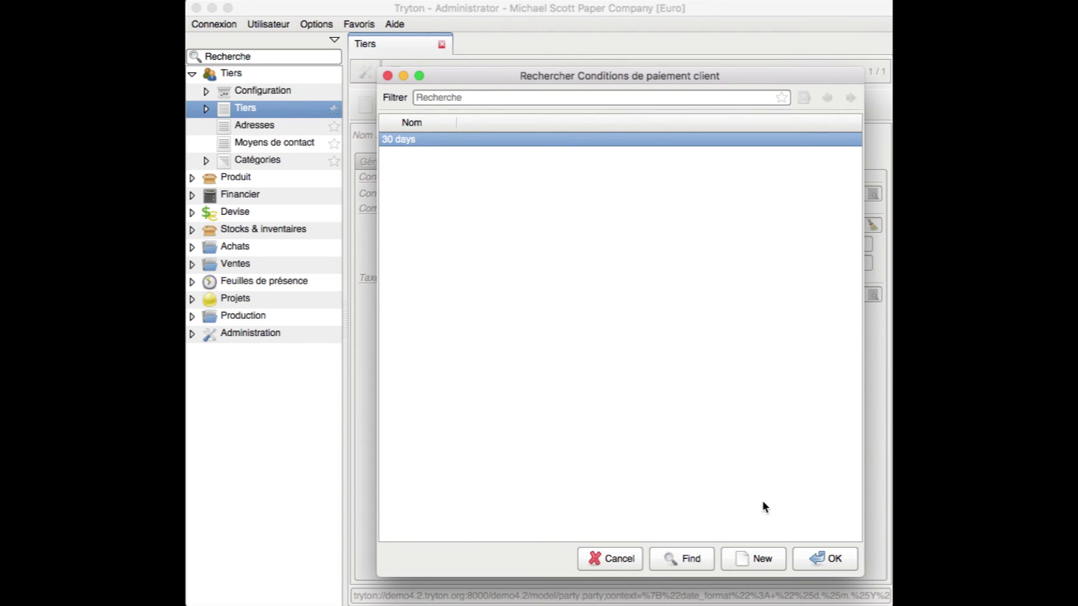
click(806, 558)
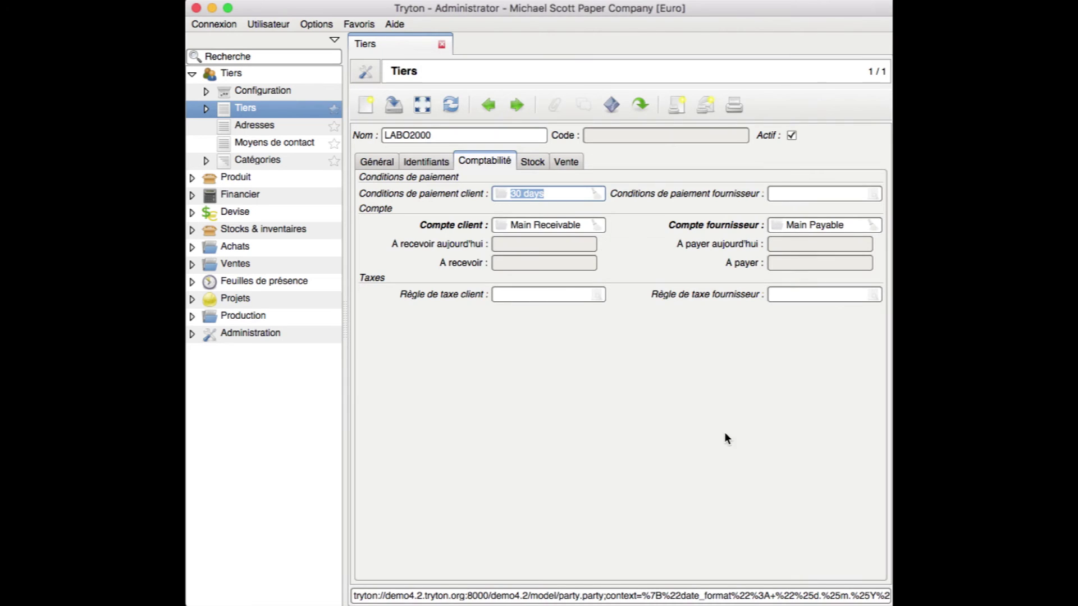
click(566, 196)
click(790, 194)
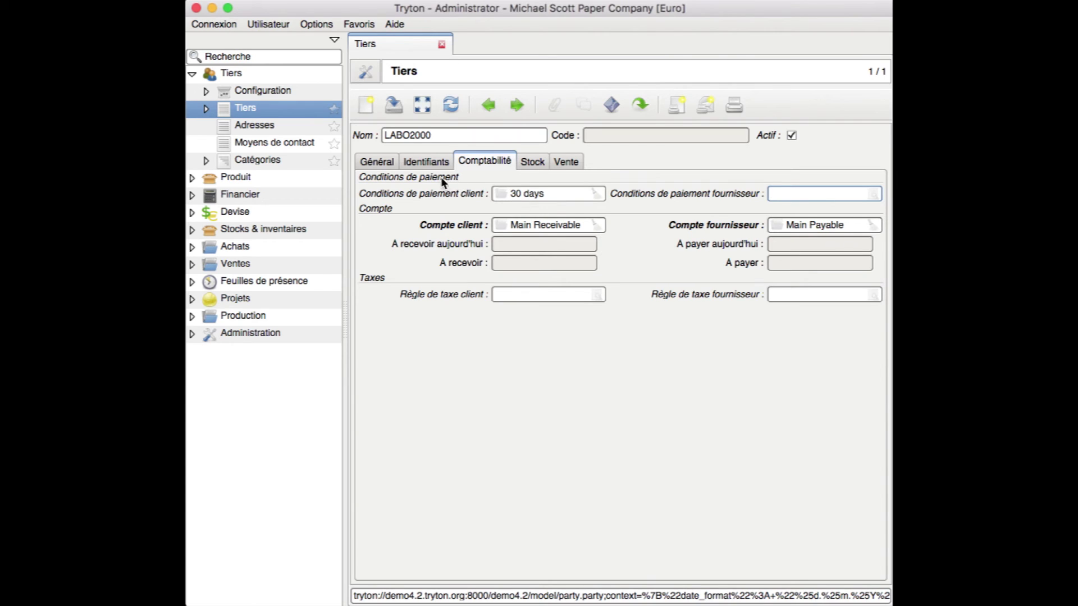
click(497, 287)
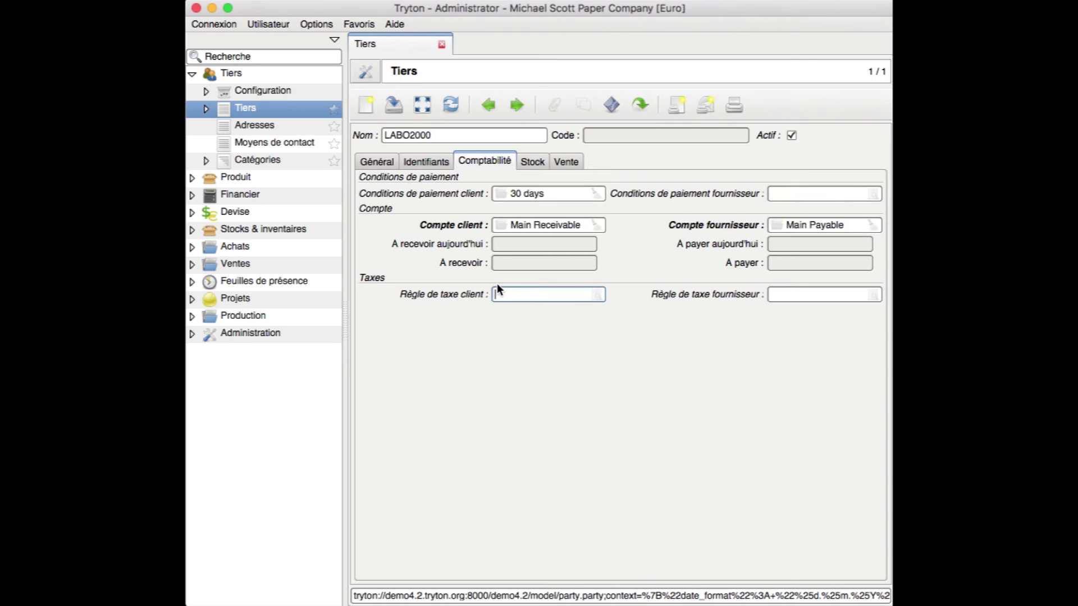
click(384, 161)
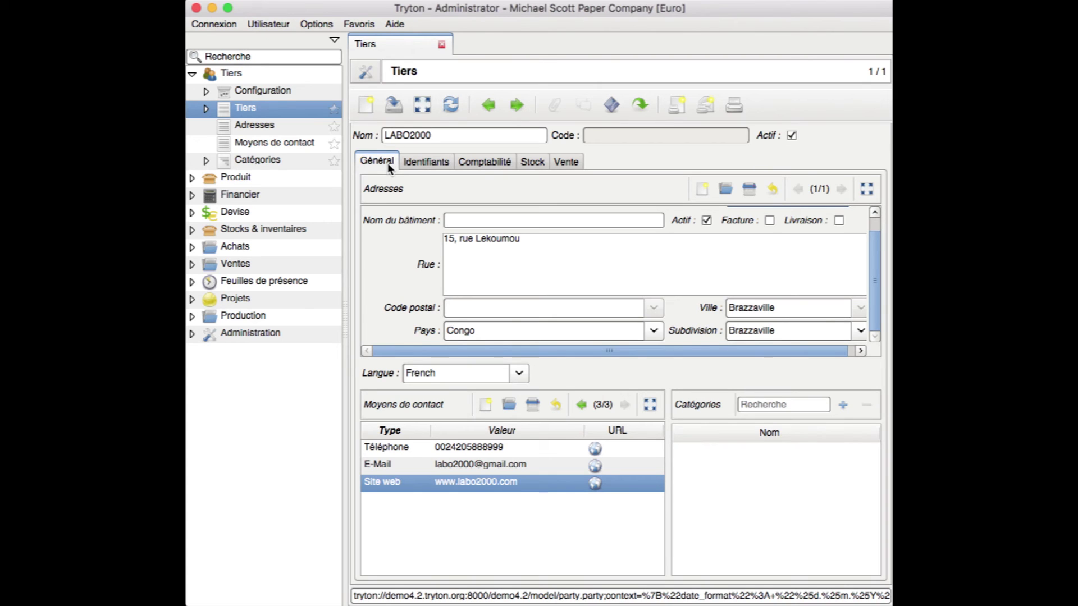
Save LABO2000, which receives party code 24, and toggle between list and form views
click(392, 110)
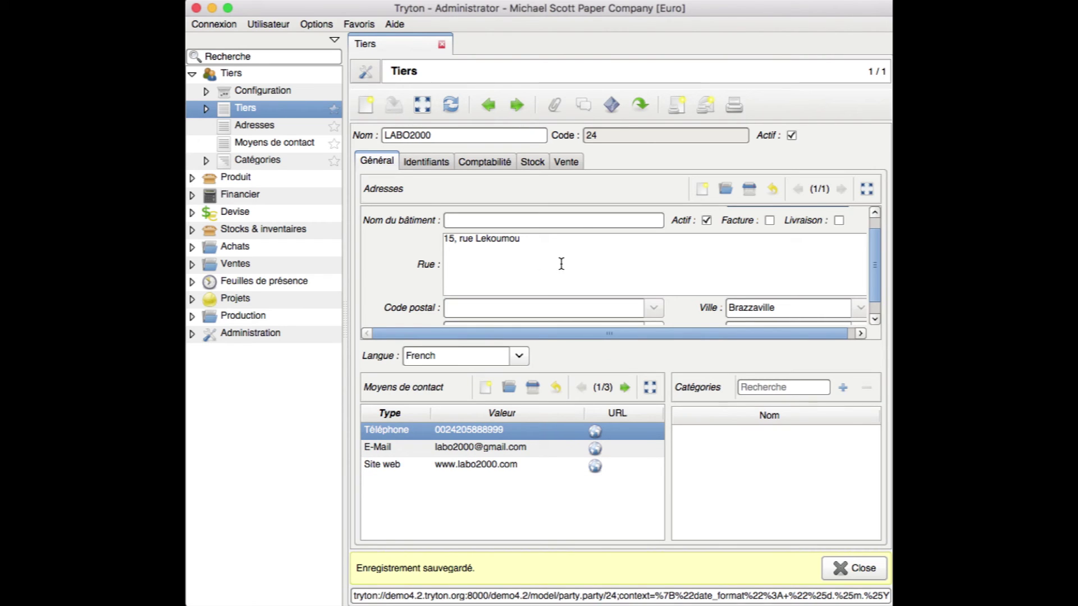
click(423, 105)
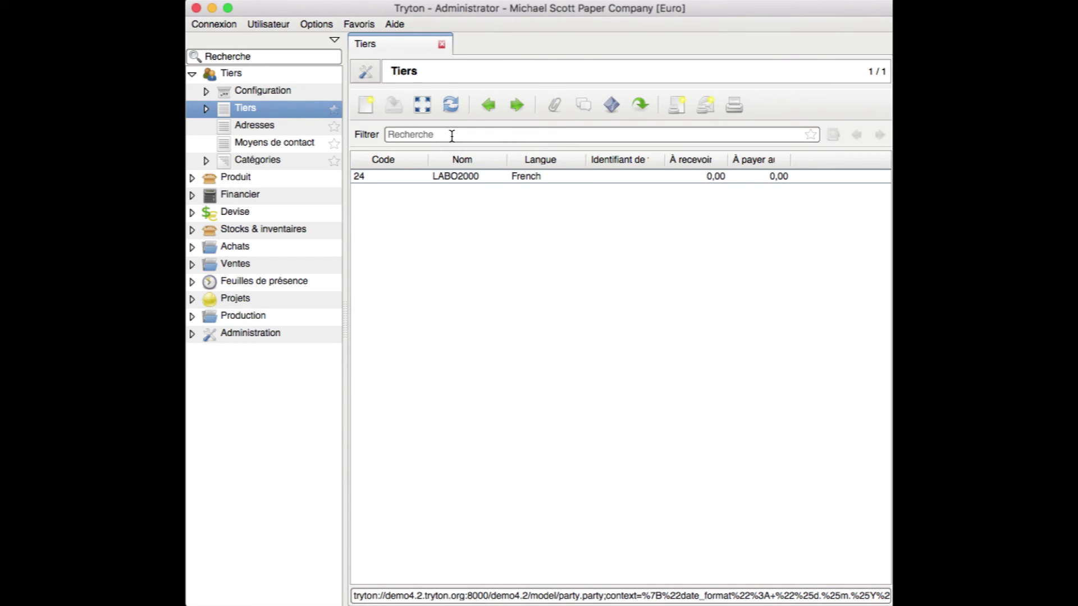
click(437, 133)
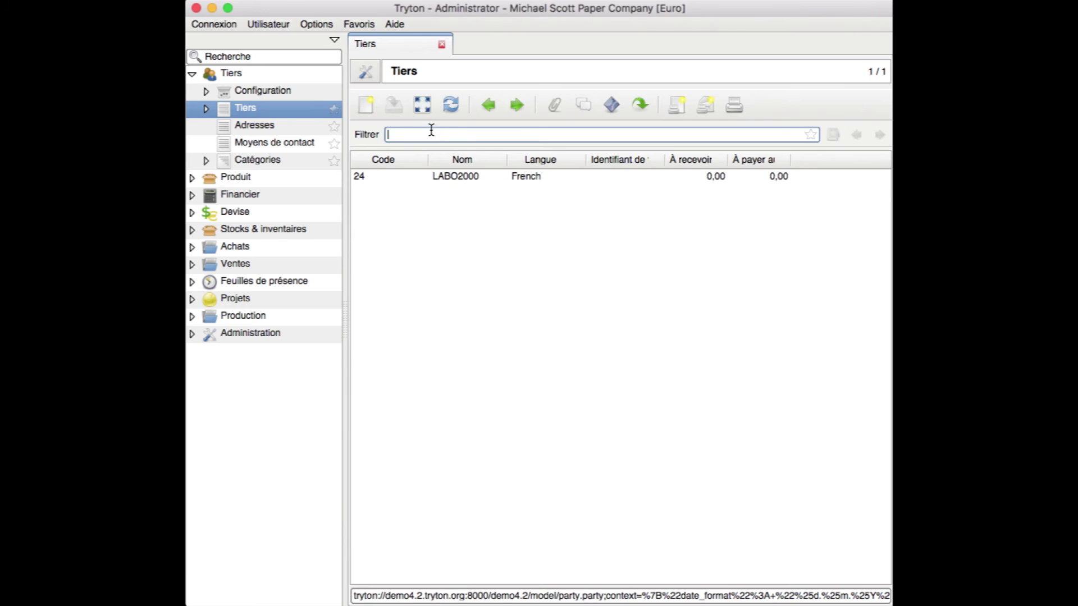
click(422, 106)
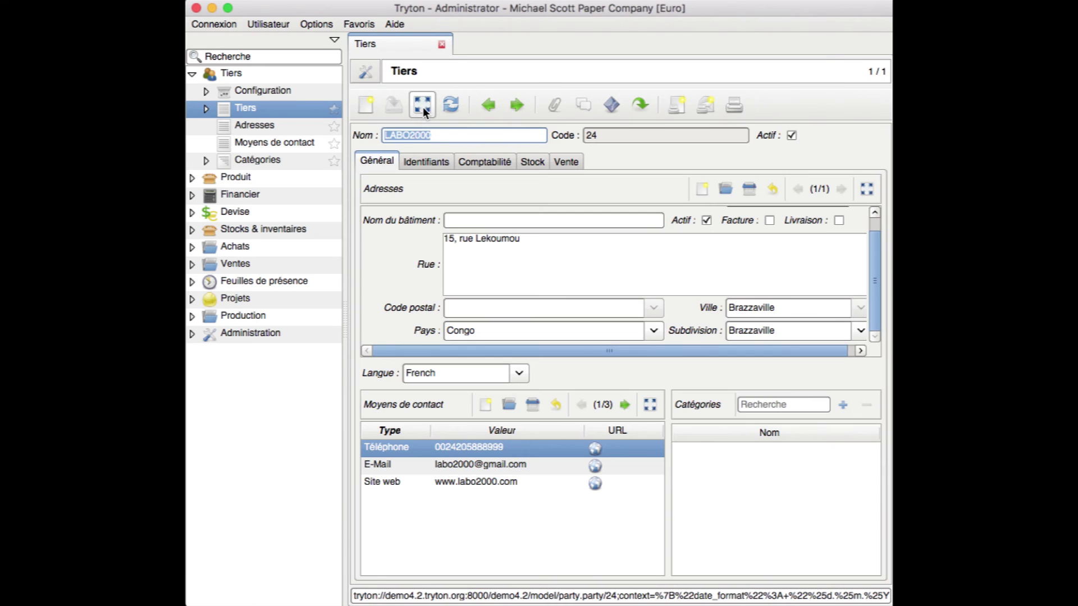
click(445, 134)
Check the LABO2000 row in the party list, then close the Tiers tab
click(429, 98)
click(404, 176)
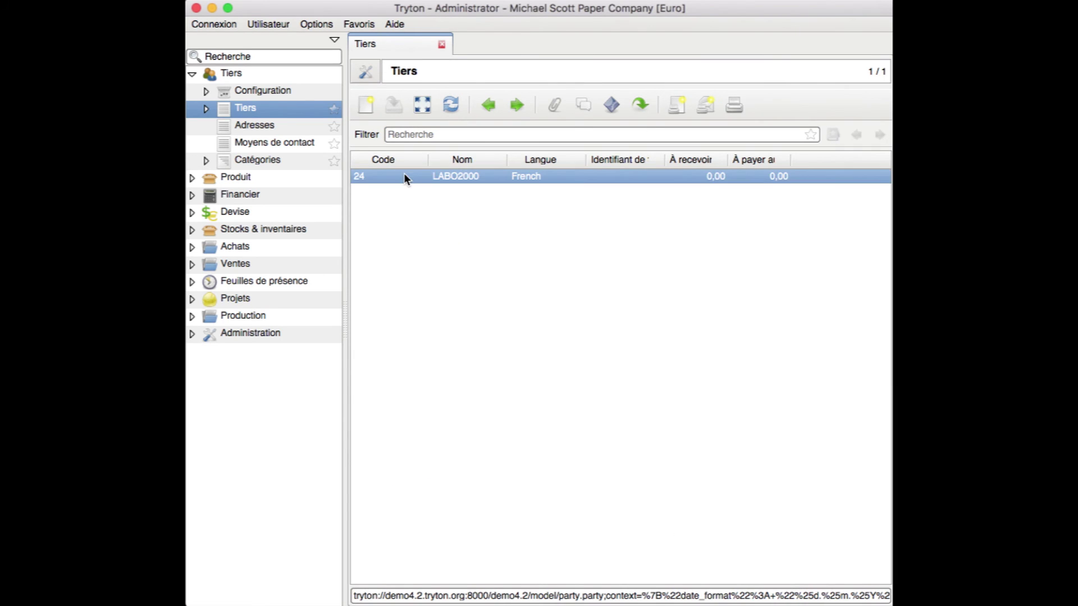
double_click(436, 174)
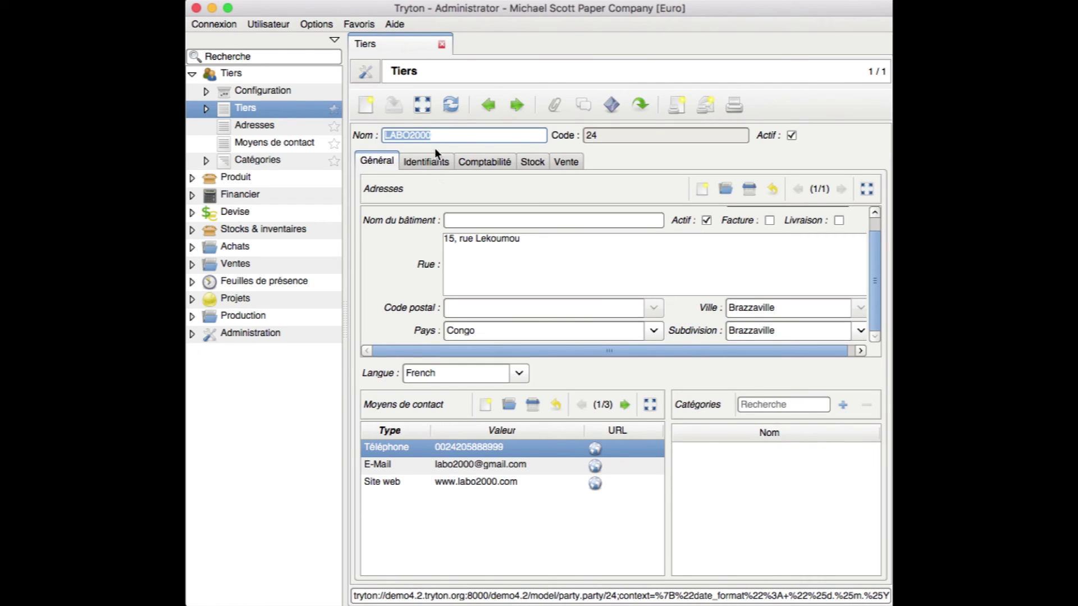
click(425, 107)
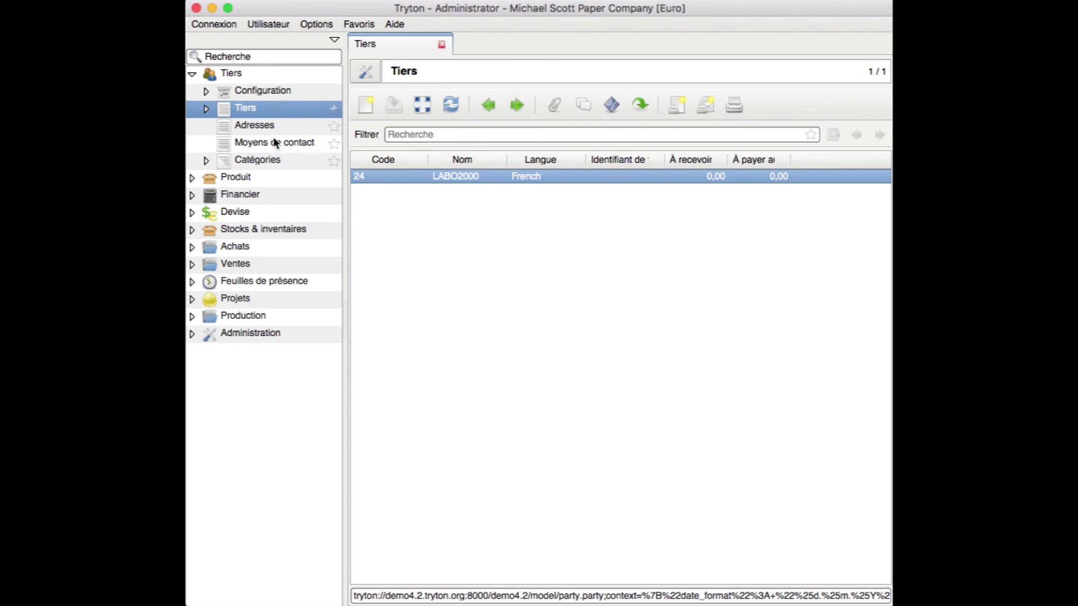
click(442, 45)
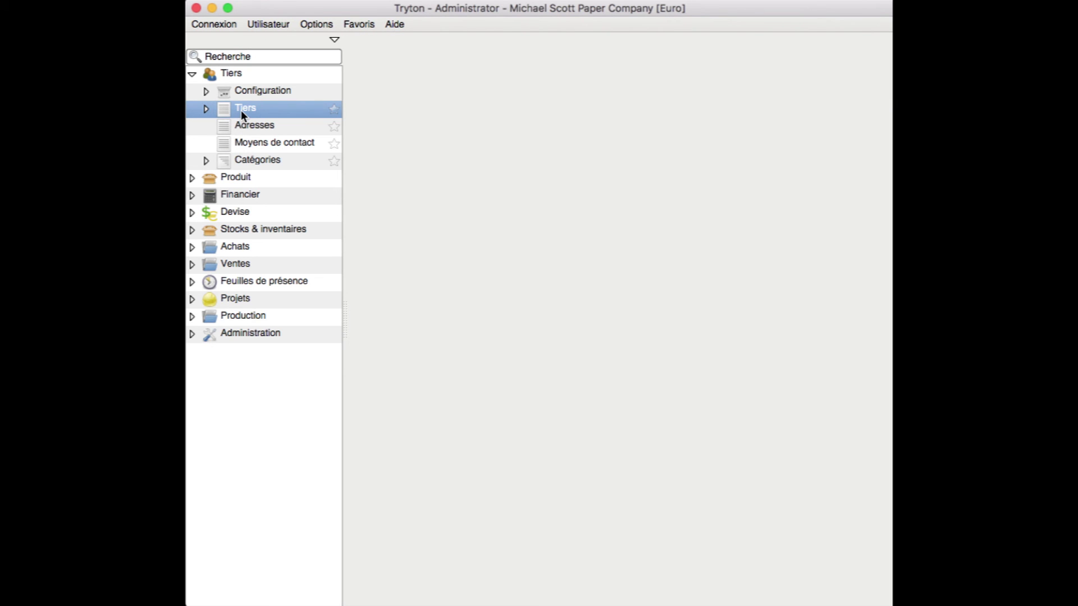
double_click(241, 110)
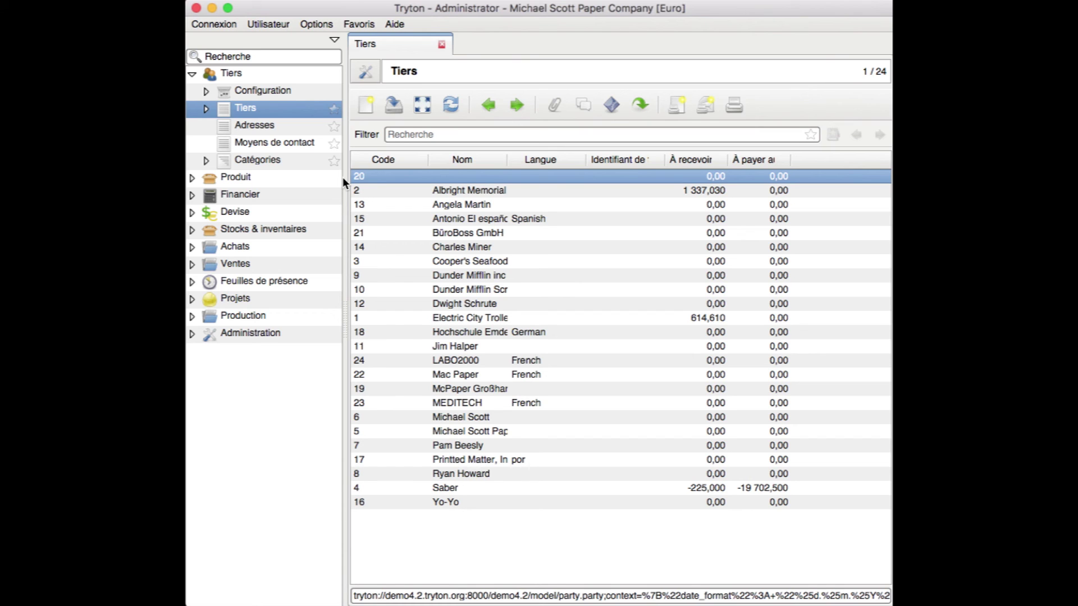
click(453, 362)
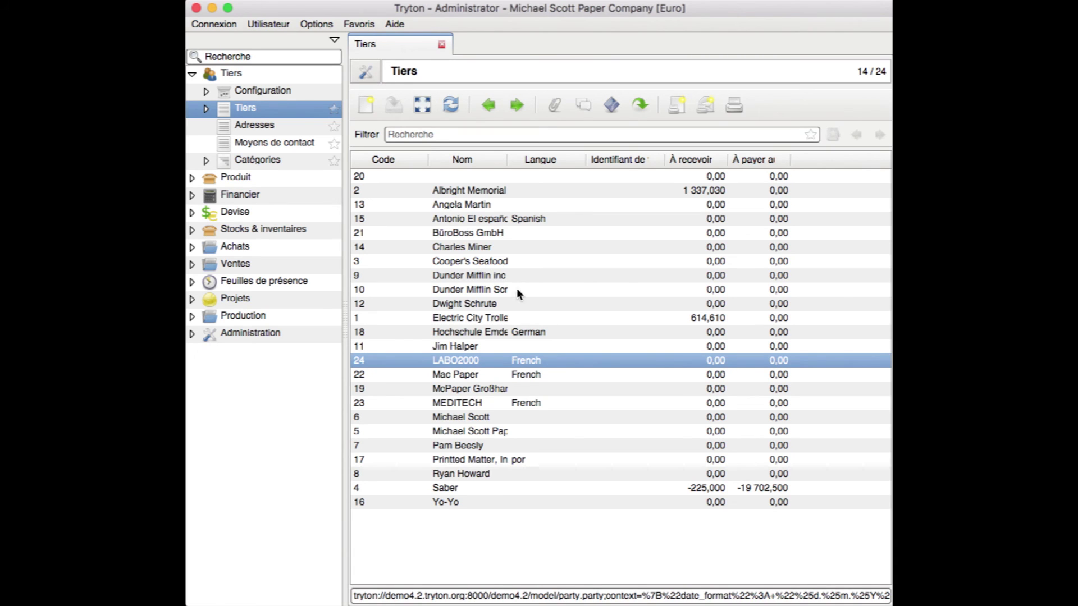
click(493, 137)
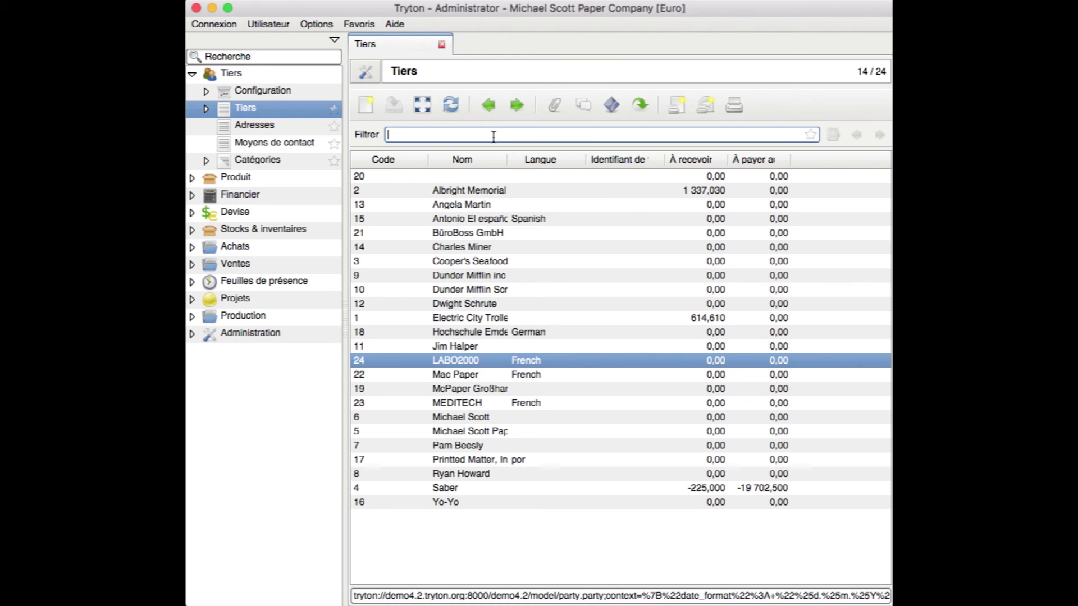
text(labo)
key(Return)
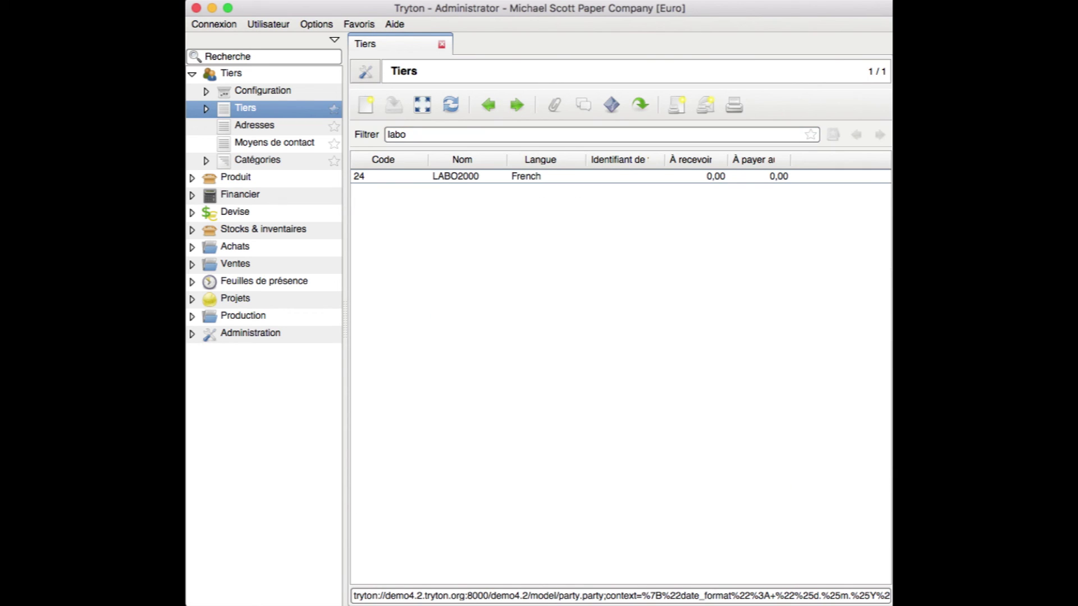
click(425, 134)
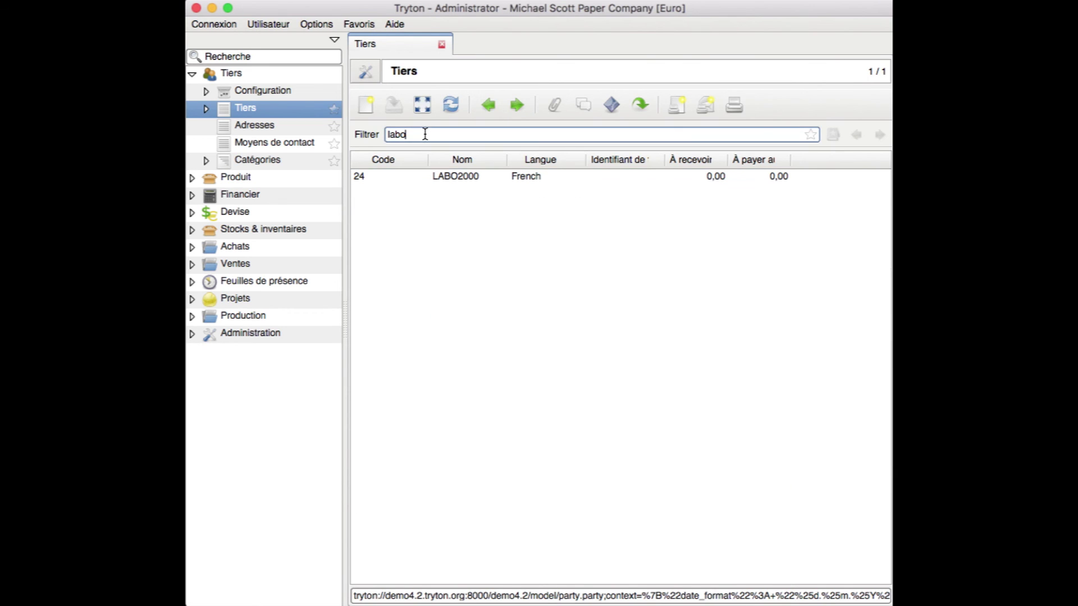
key(BackSpace)
key(BackSpace)
key(BackSpace)
key(BackSpace)
click(424, 107)
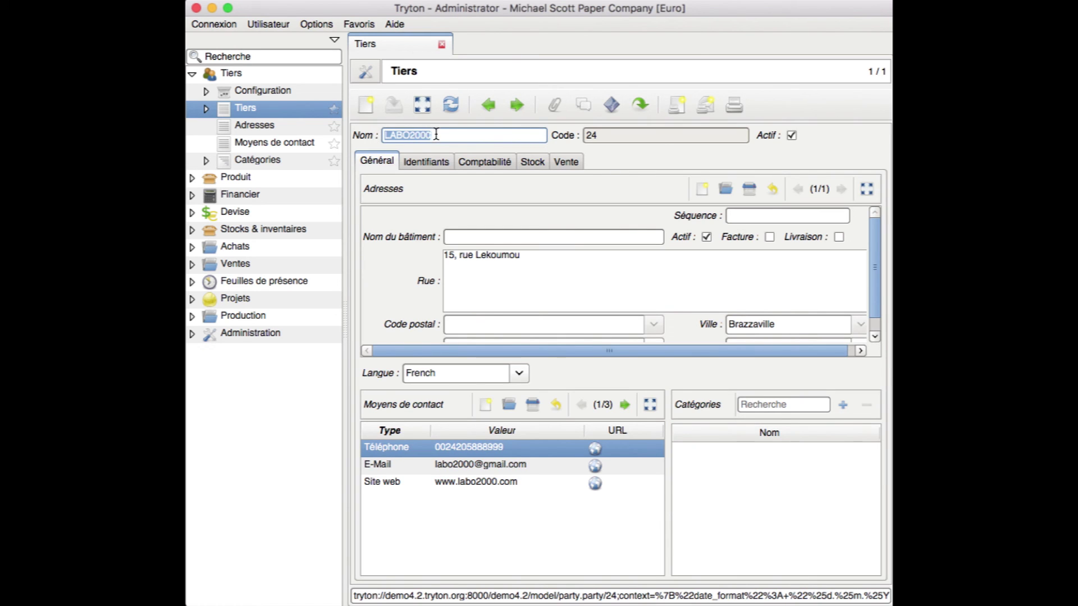
click(428, 130)
click(443, 45)
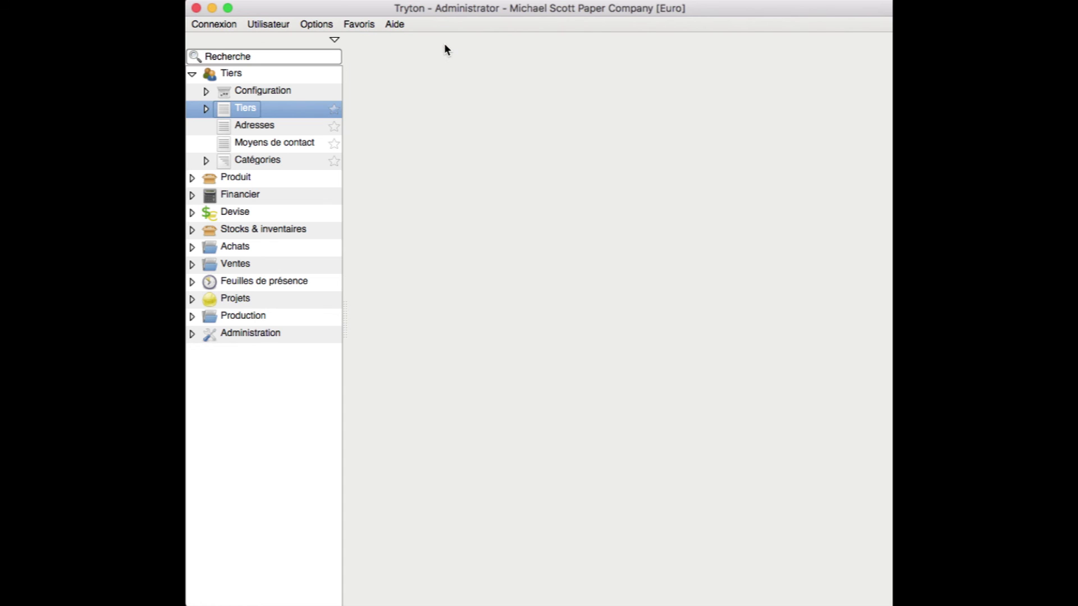
Reopen Tiers and select the MEDITECH (code 23) and LABO2000 (code 24) rows
double_click(260, 110)
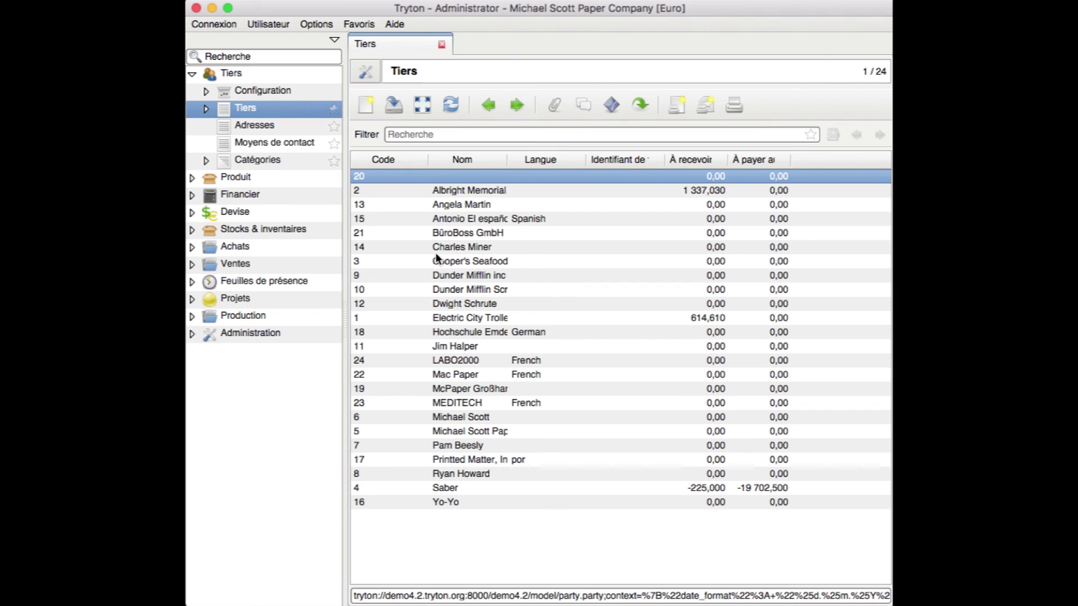
click(457, 403)
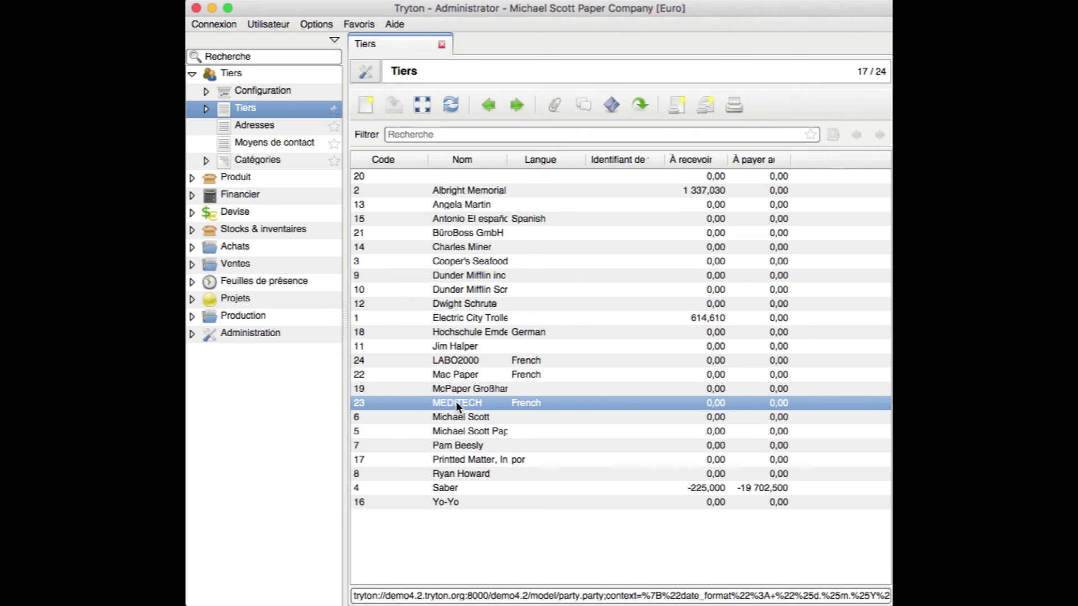
click(462, 361)
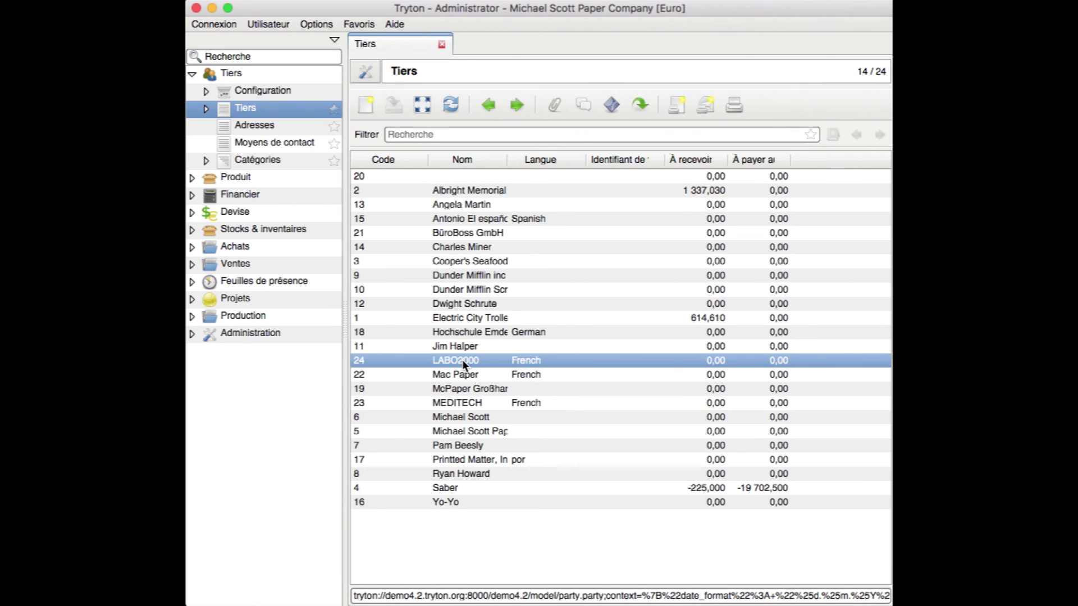